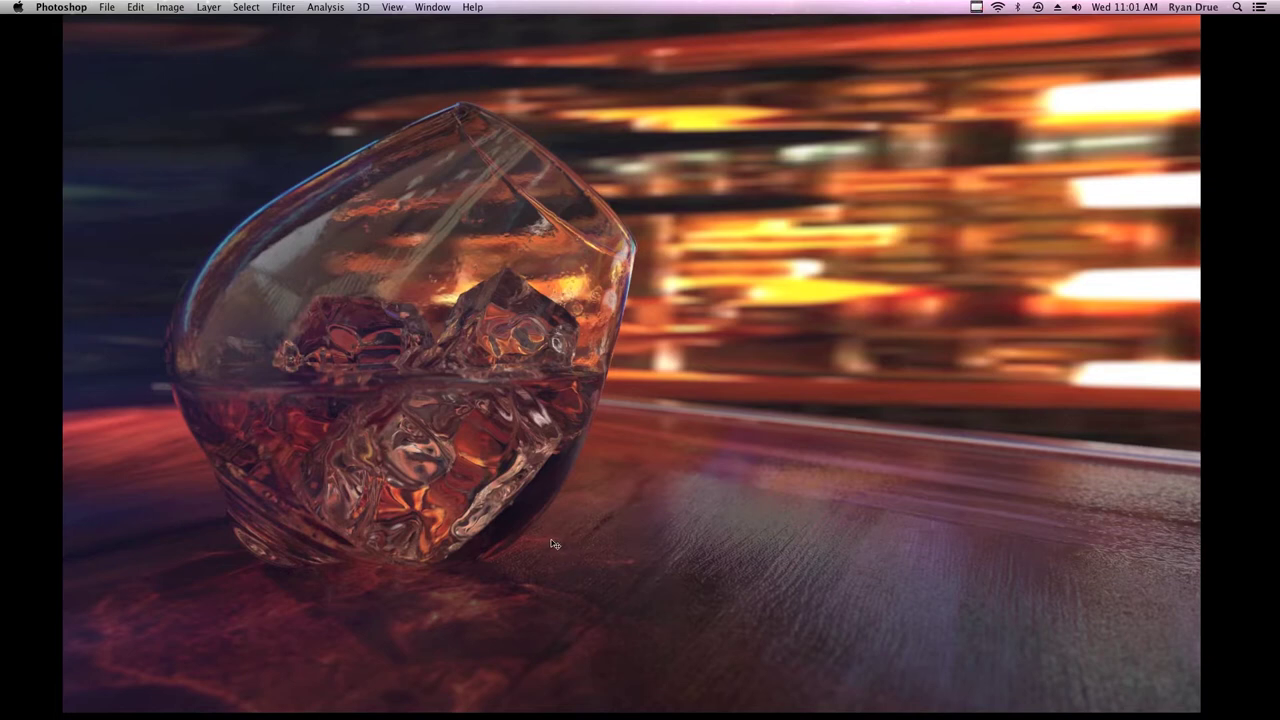
Leave the Photoshop whisky render via the application switcher, heading toward Safari
key("super+Tab")
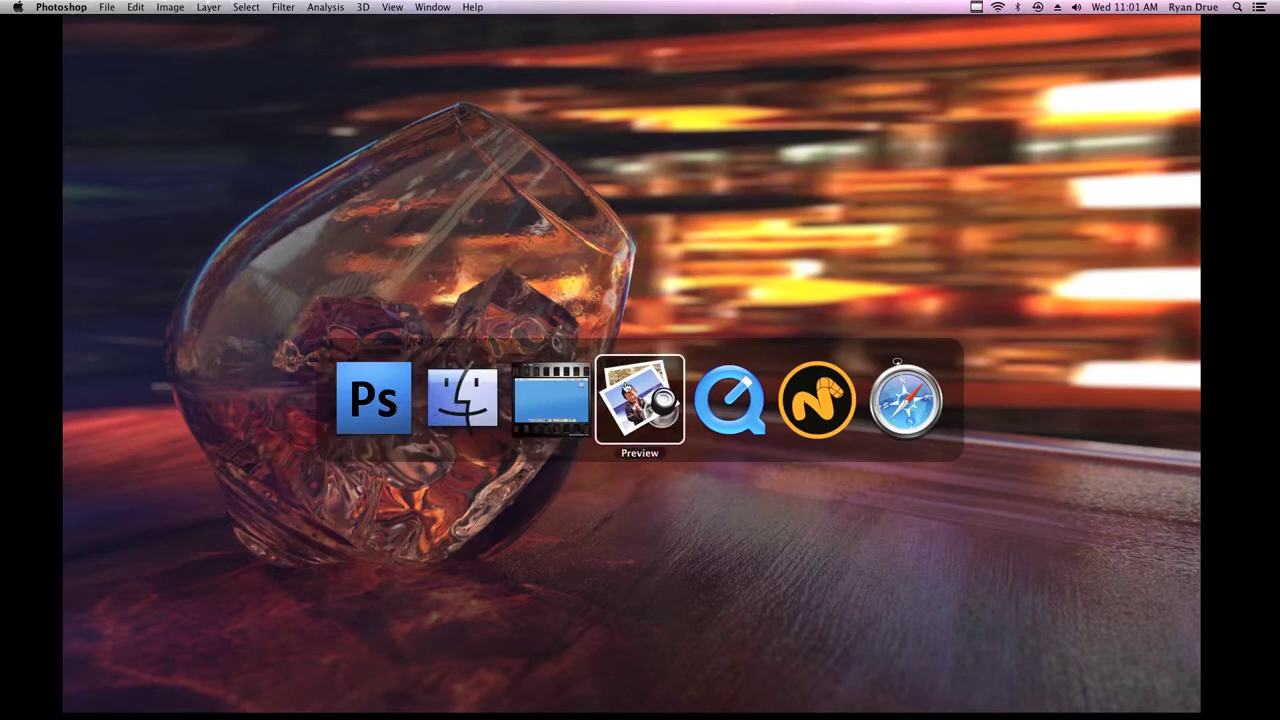
In Safari, search Google for 'whiskey glass' and show only image results
left_click(925, 405)
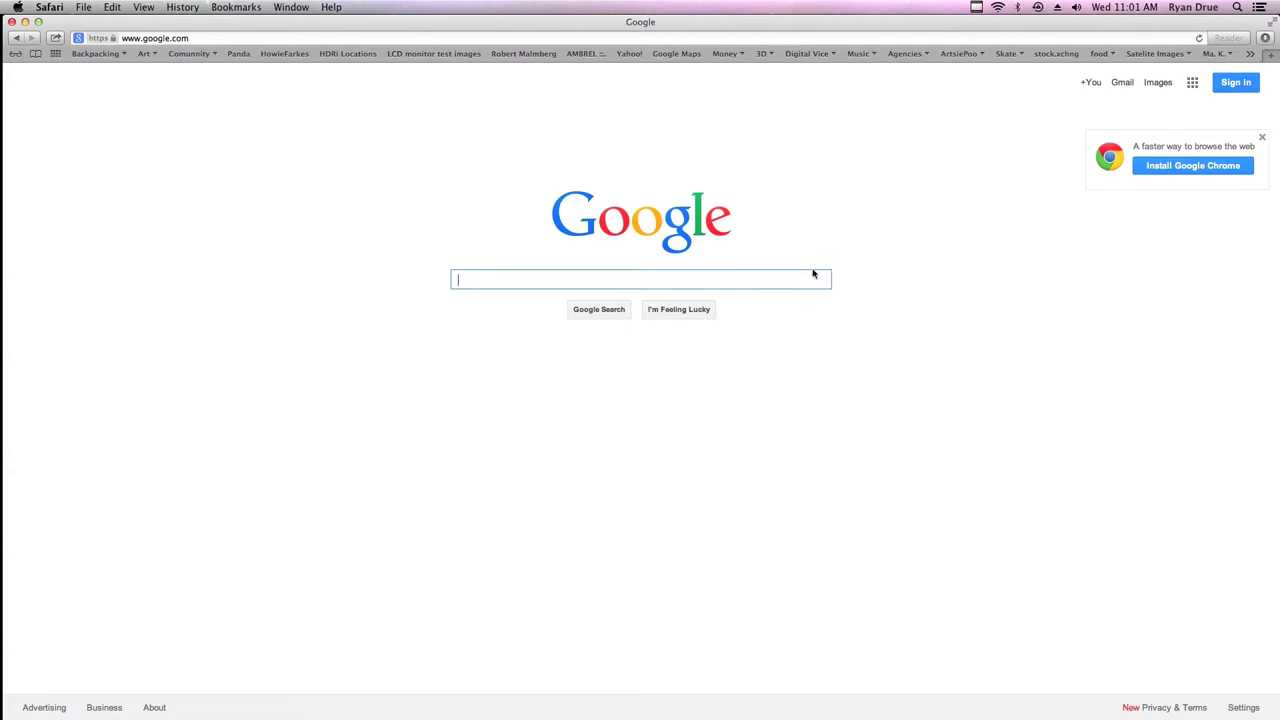
type("whisk")
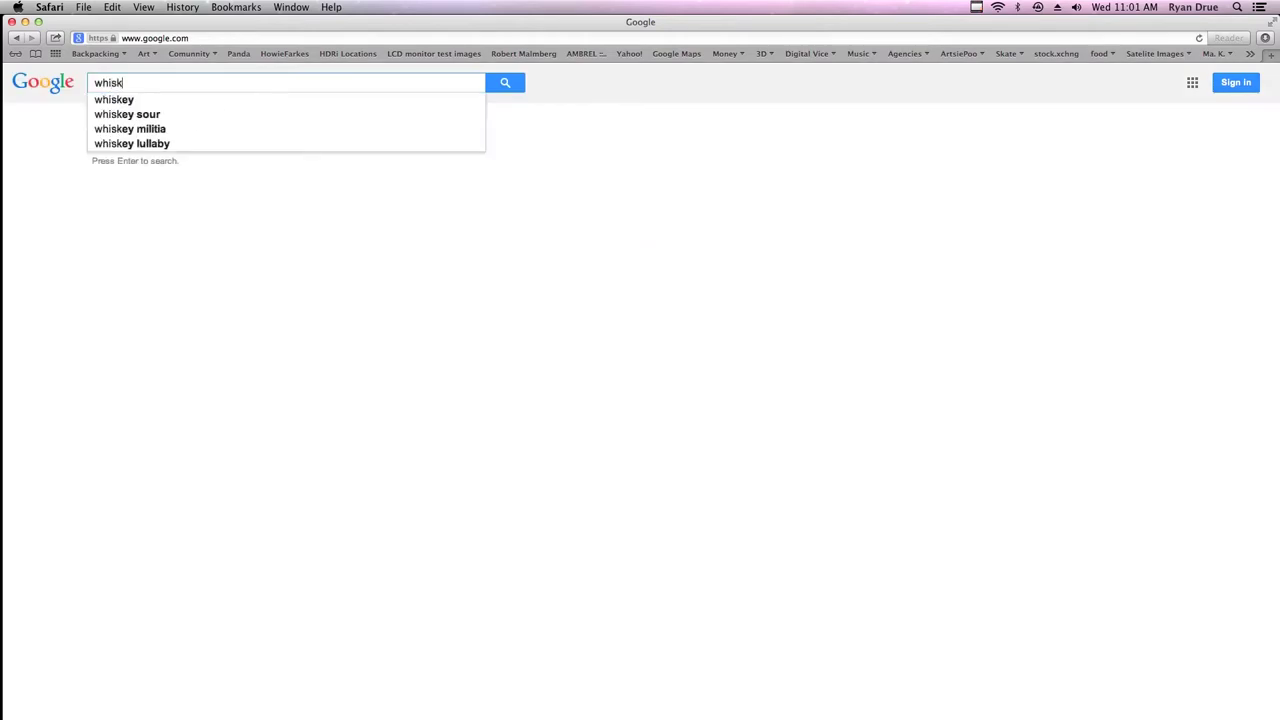
type("ey glass")
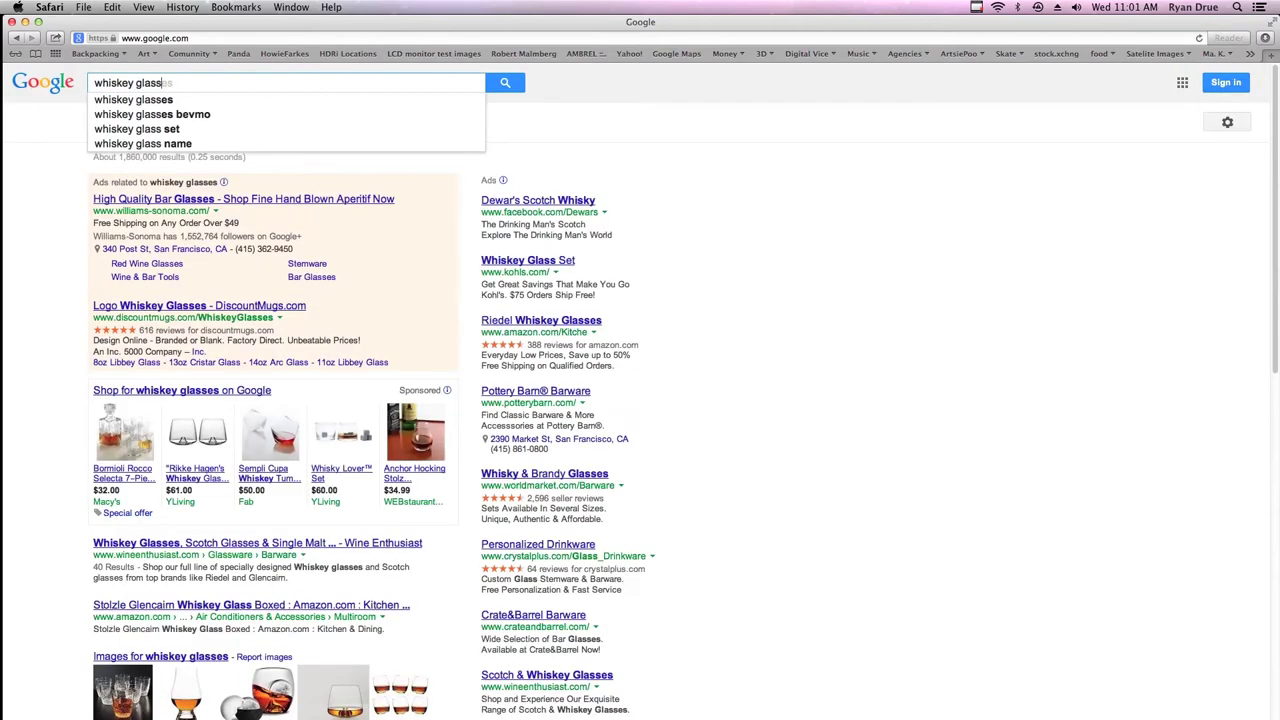
key("Return")
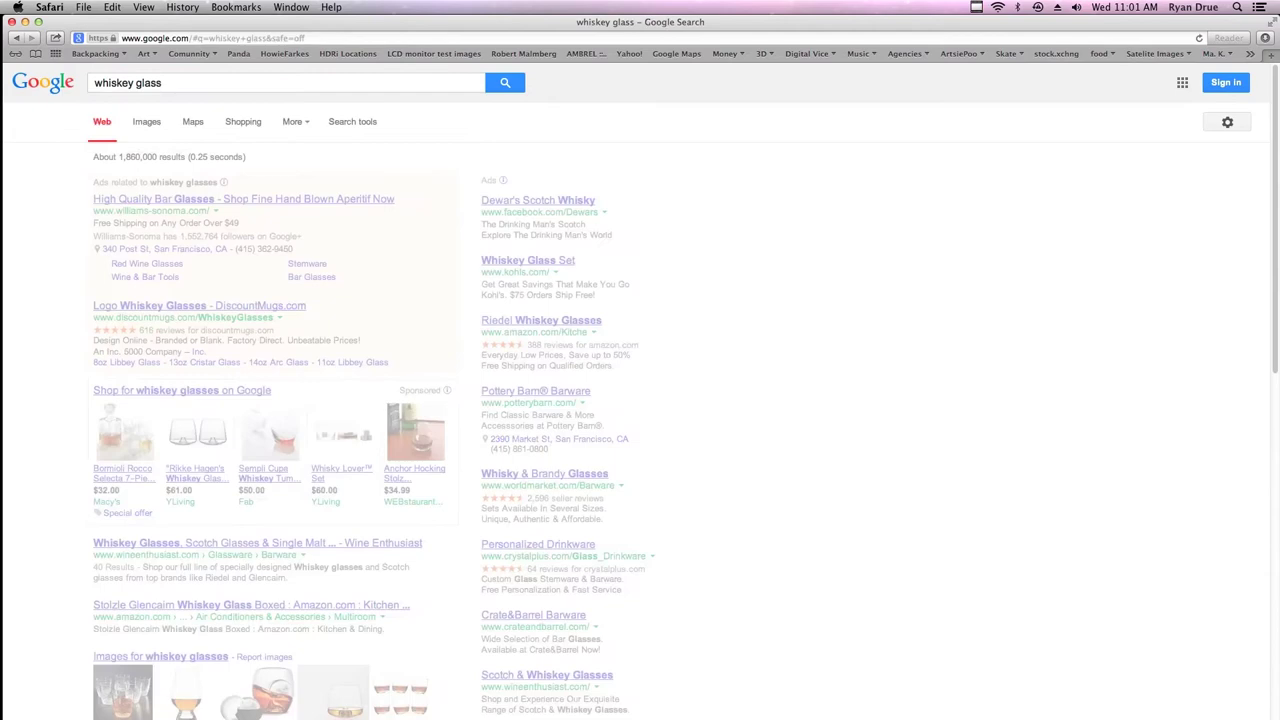
left_click(147, 124)
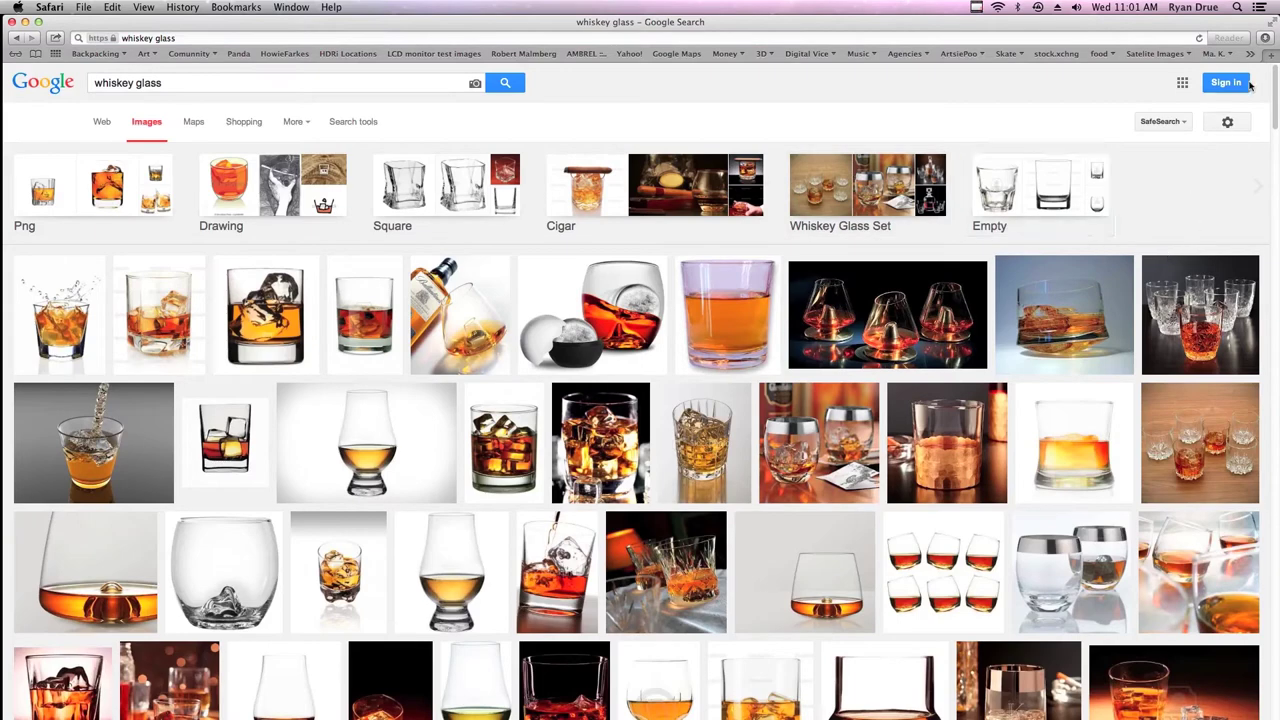
Open the small rocks glass, bartendingschool101 glass and dark red glass images in background tabs
scroll(1275, 88, "down", 2)
scroll(1275, 88, "down", 2)
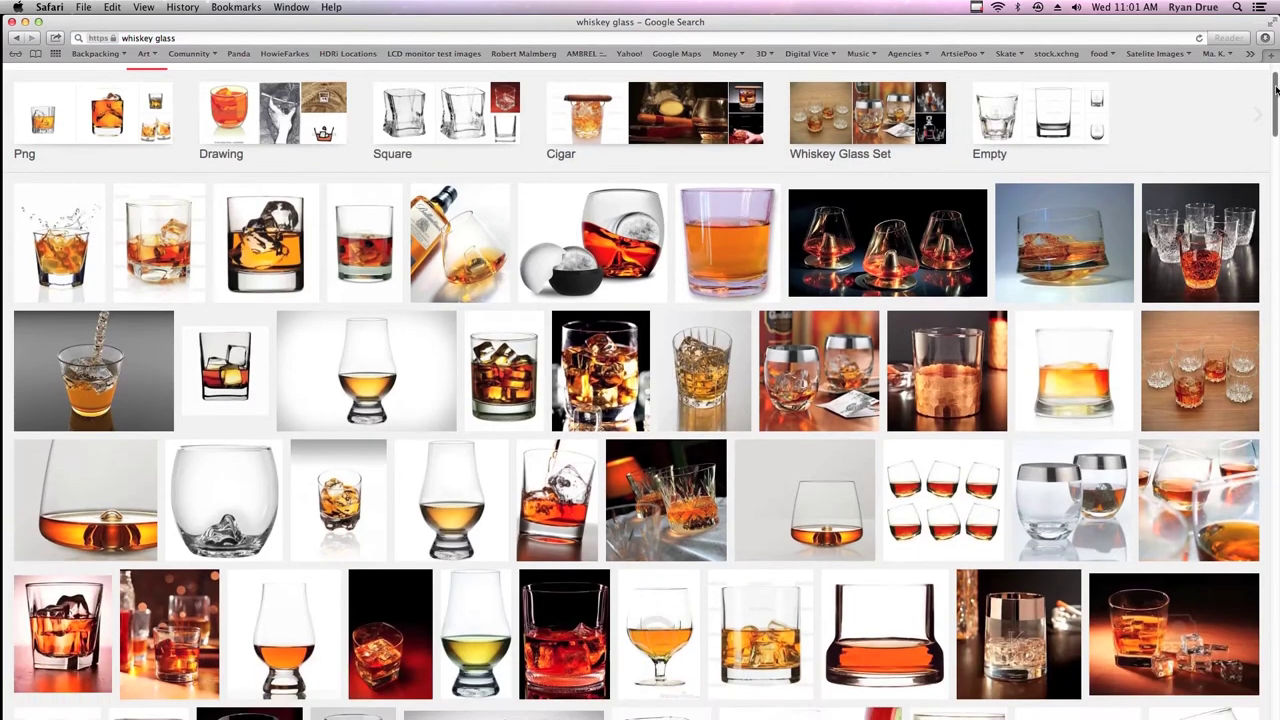
right_click(380, 233)
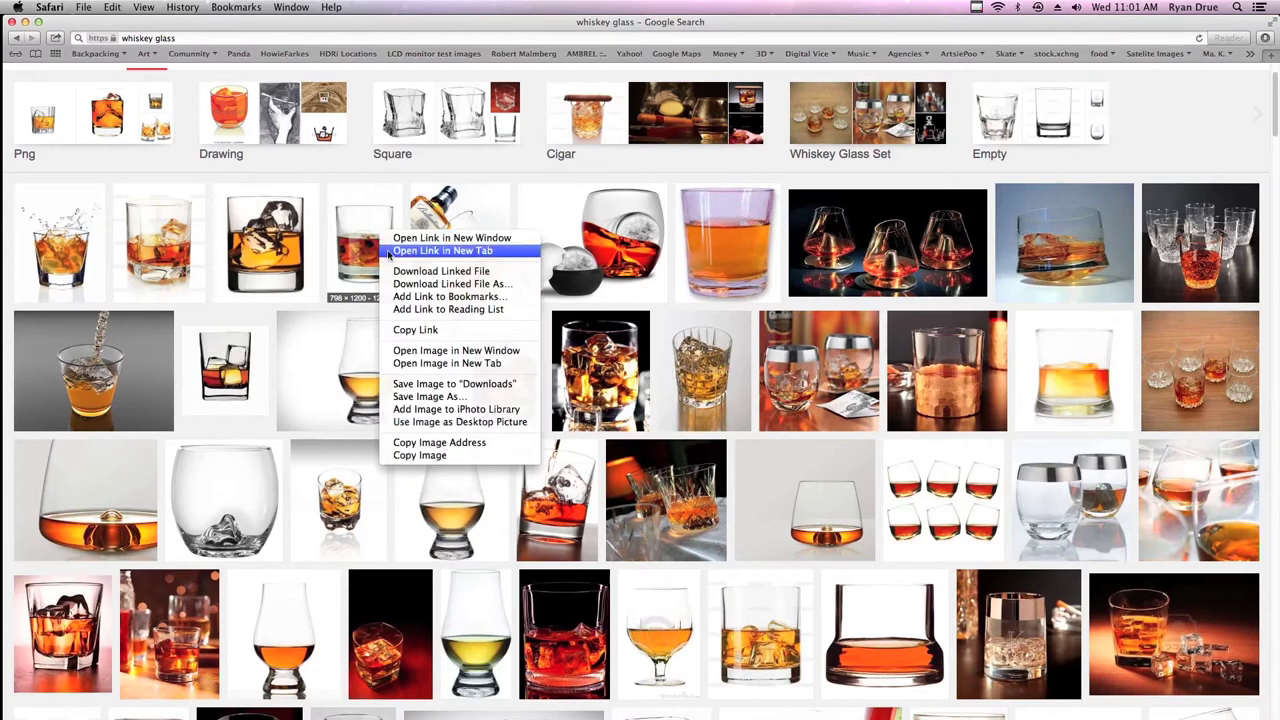
left_click(440, 251)
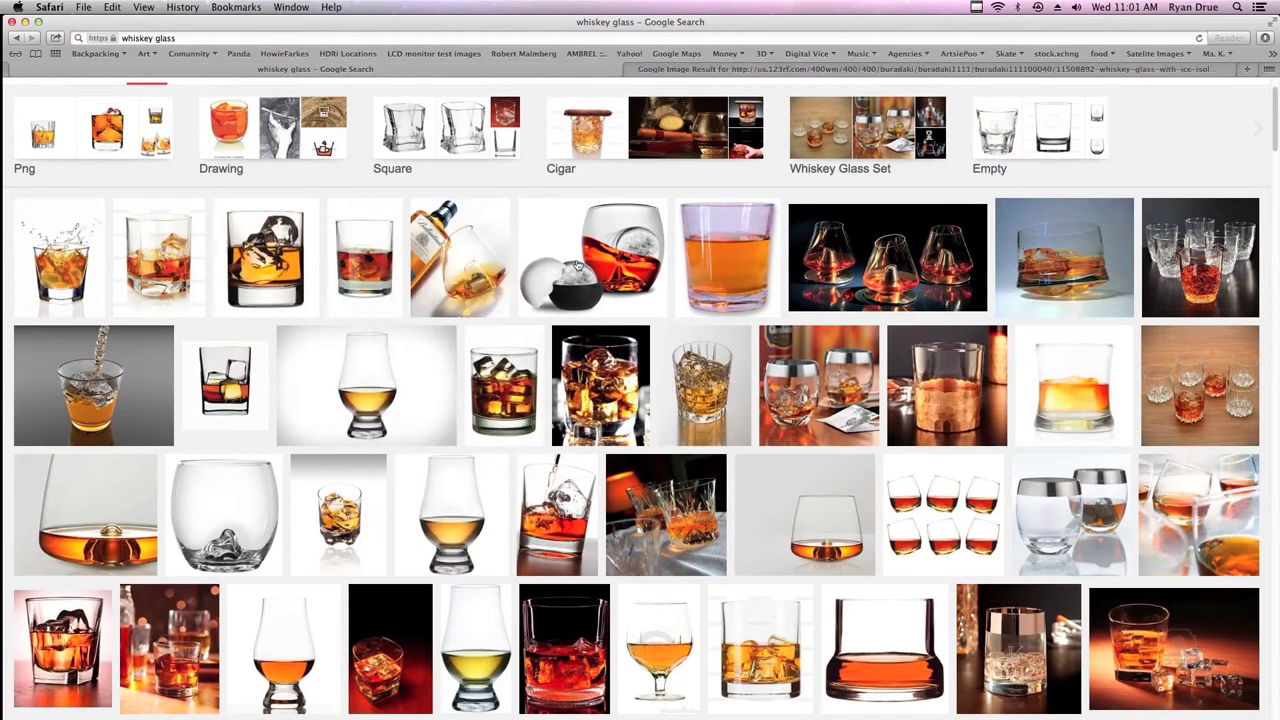
scroll(1267, 107, "down", 3)
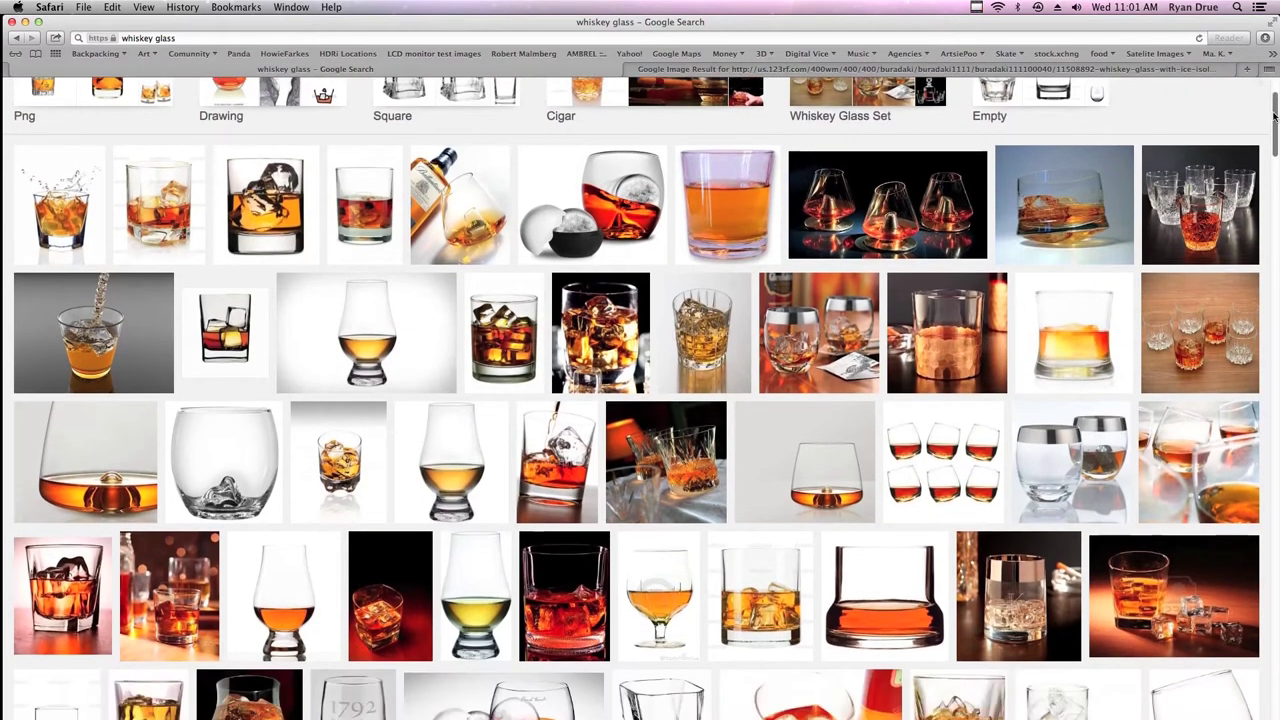
scroll(1273, 122, "down", 2)
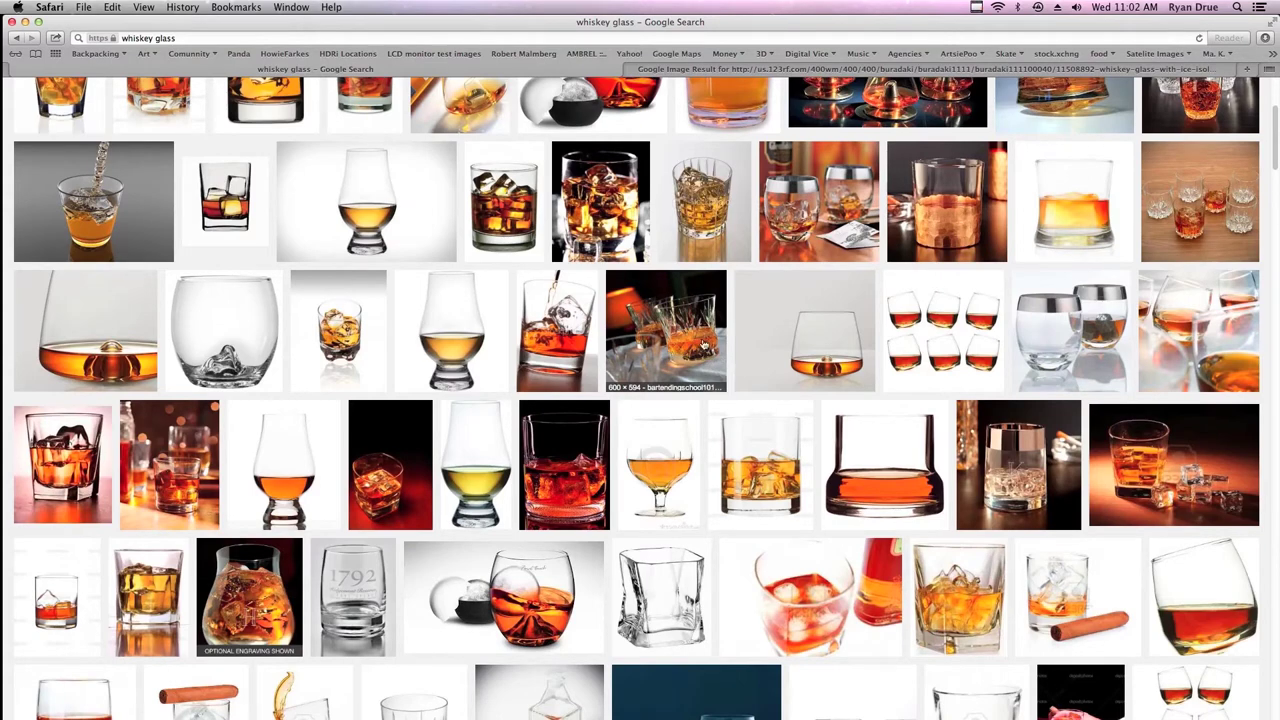
right_click(703, 344)
left_click(706, 360)
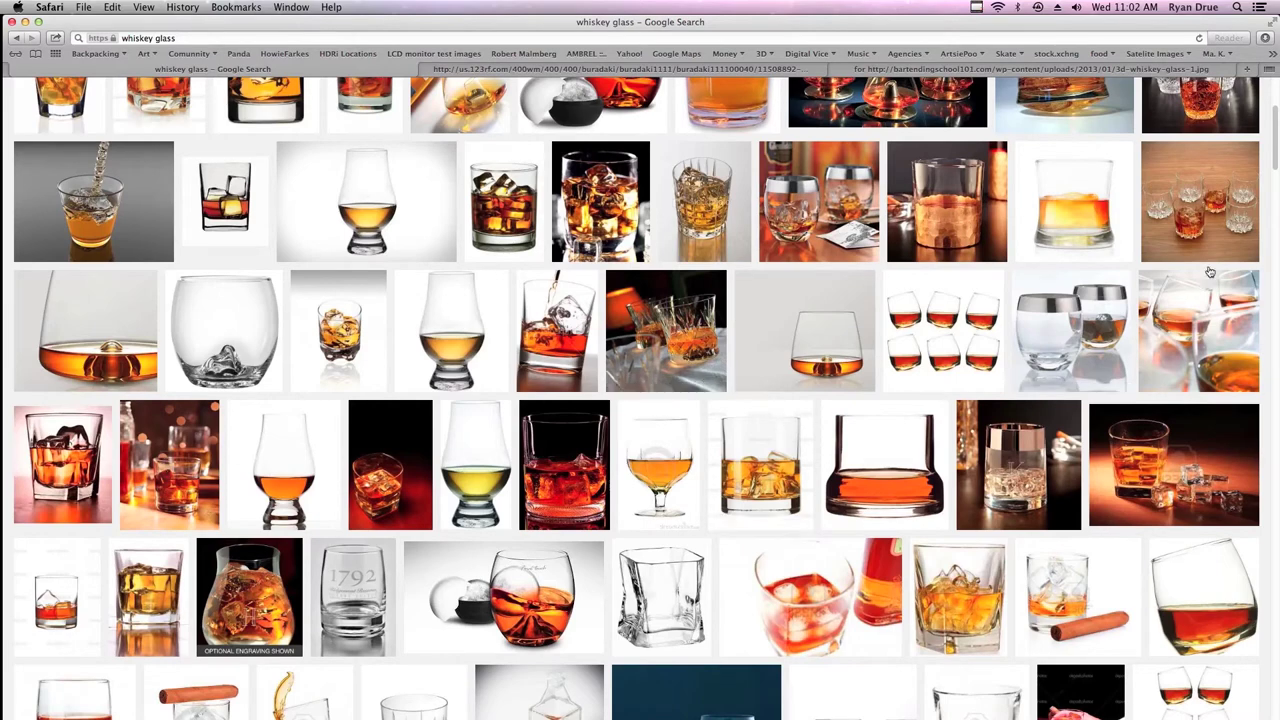
scroll(1275, 184, "down", 5)
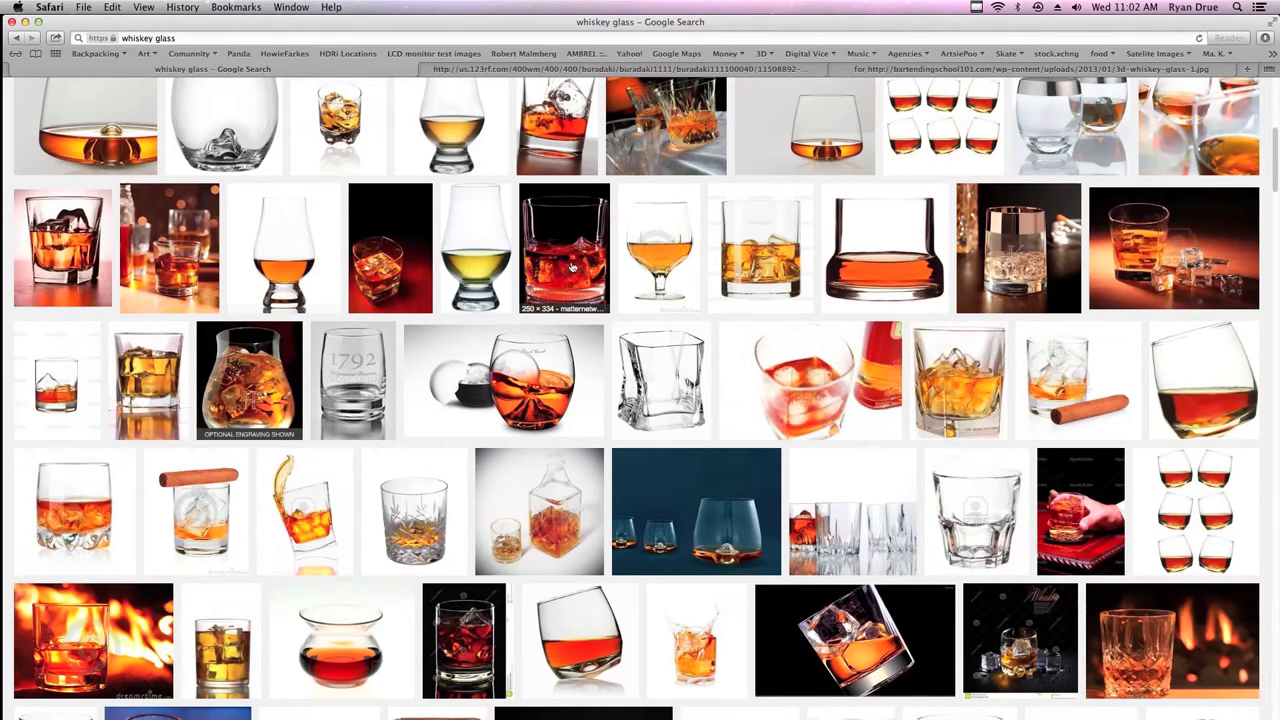
right_click(572, 267)
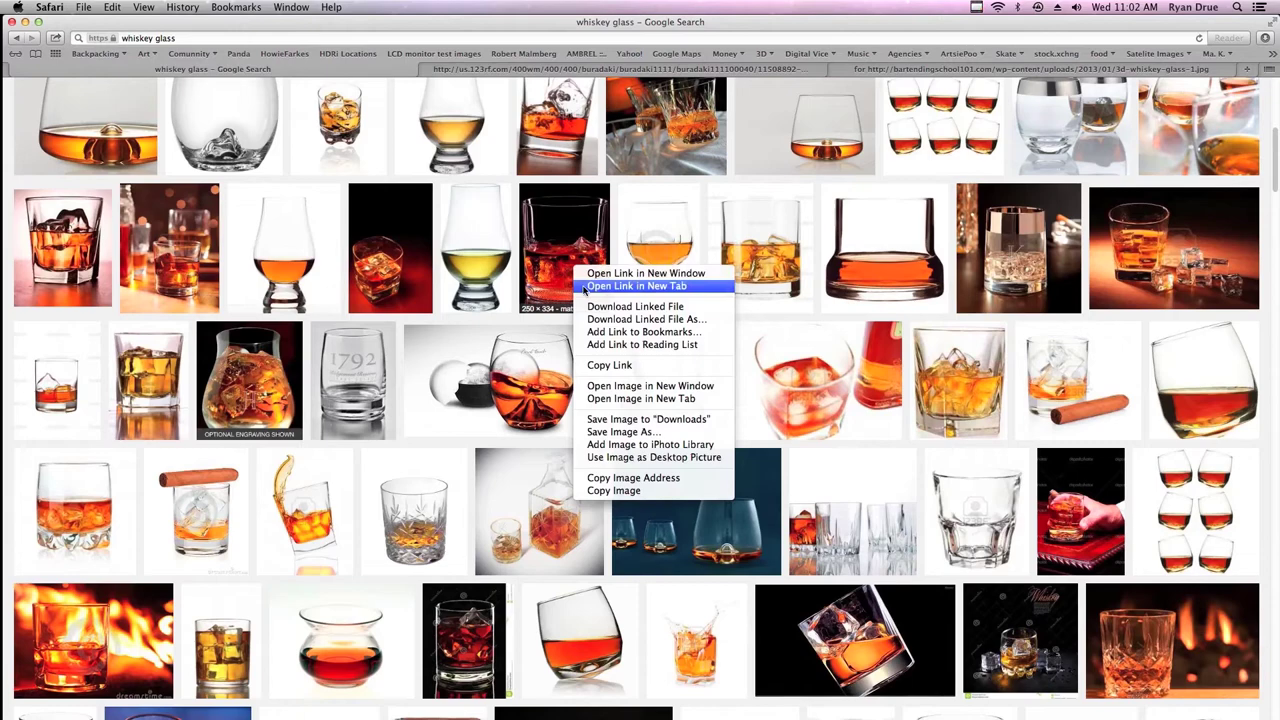
left_click(620, 286)
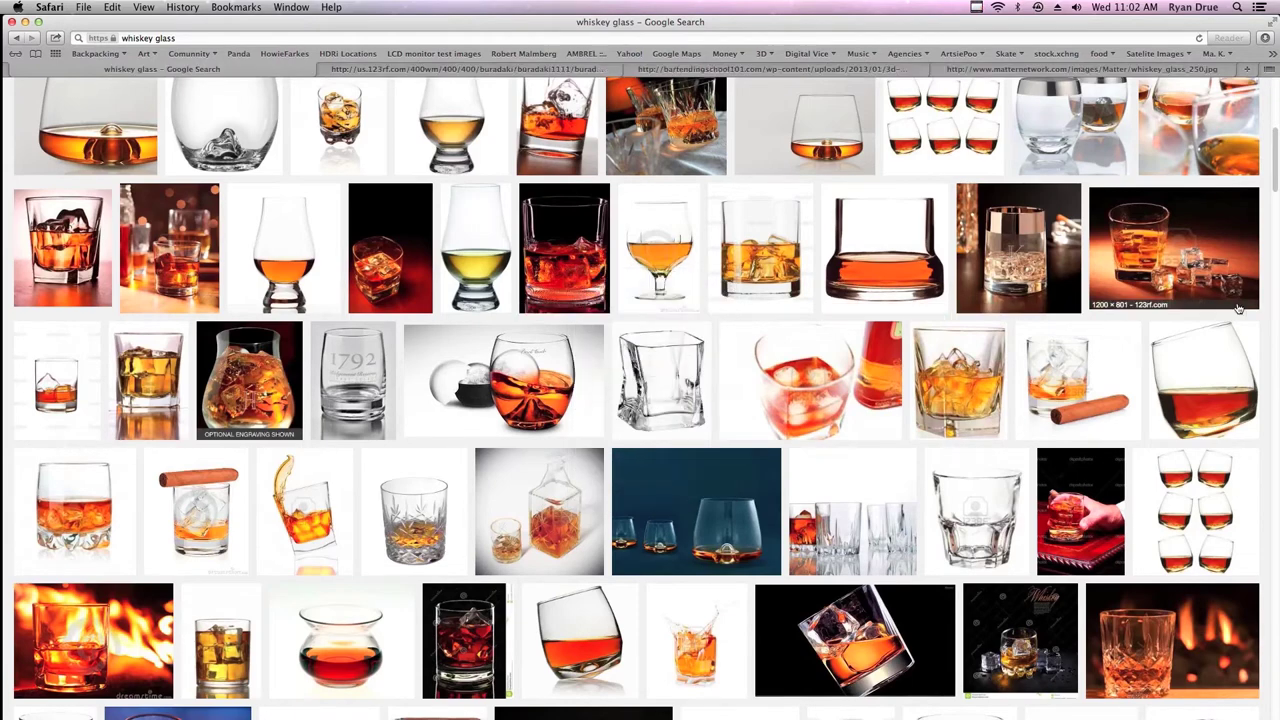
Open the red crystal close-up and the glass-with-cigar images in background tabs
scroll(1275, 183, "down", 3)
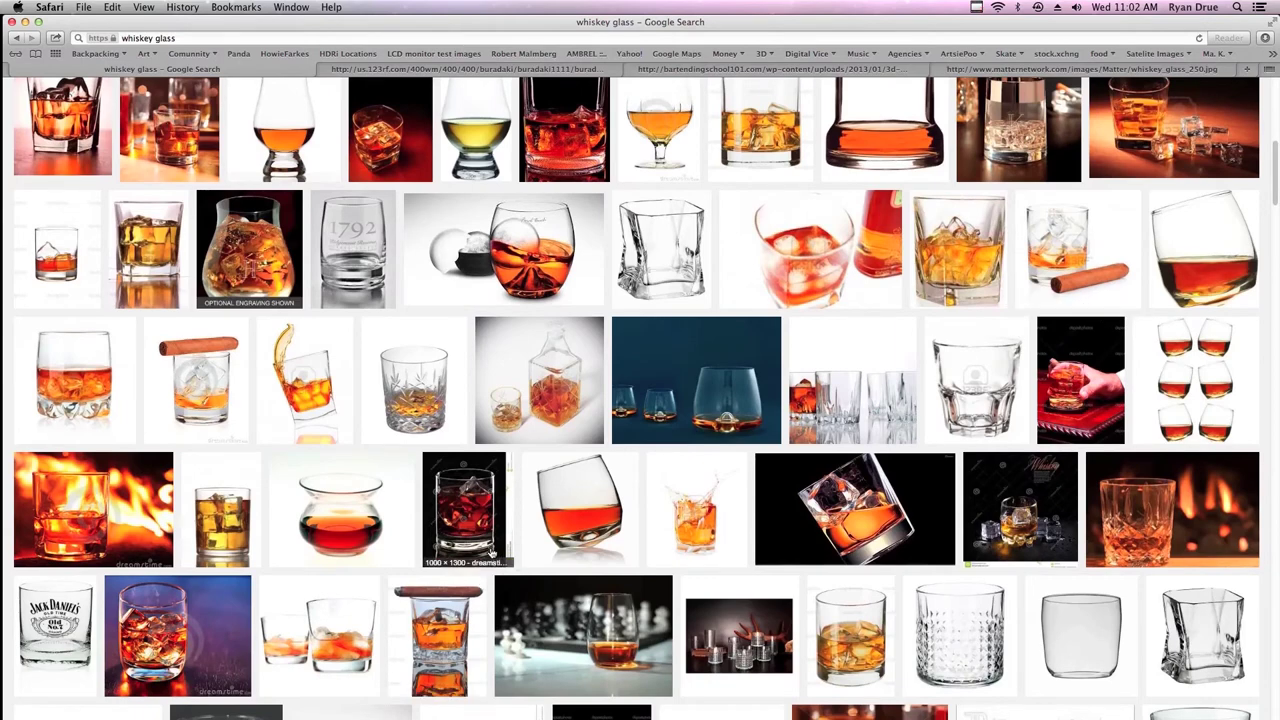
scroll(1275, 210, "down", 3)
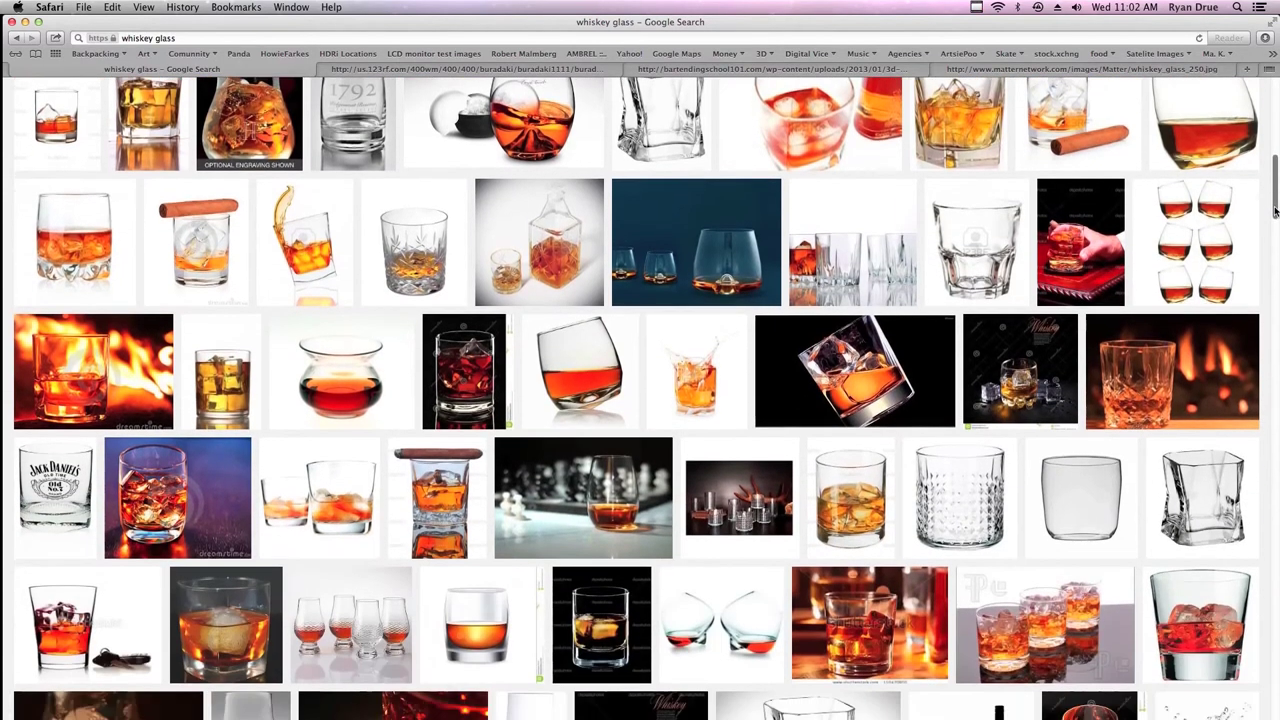
scroll(1275, 210, "down", 6)
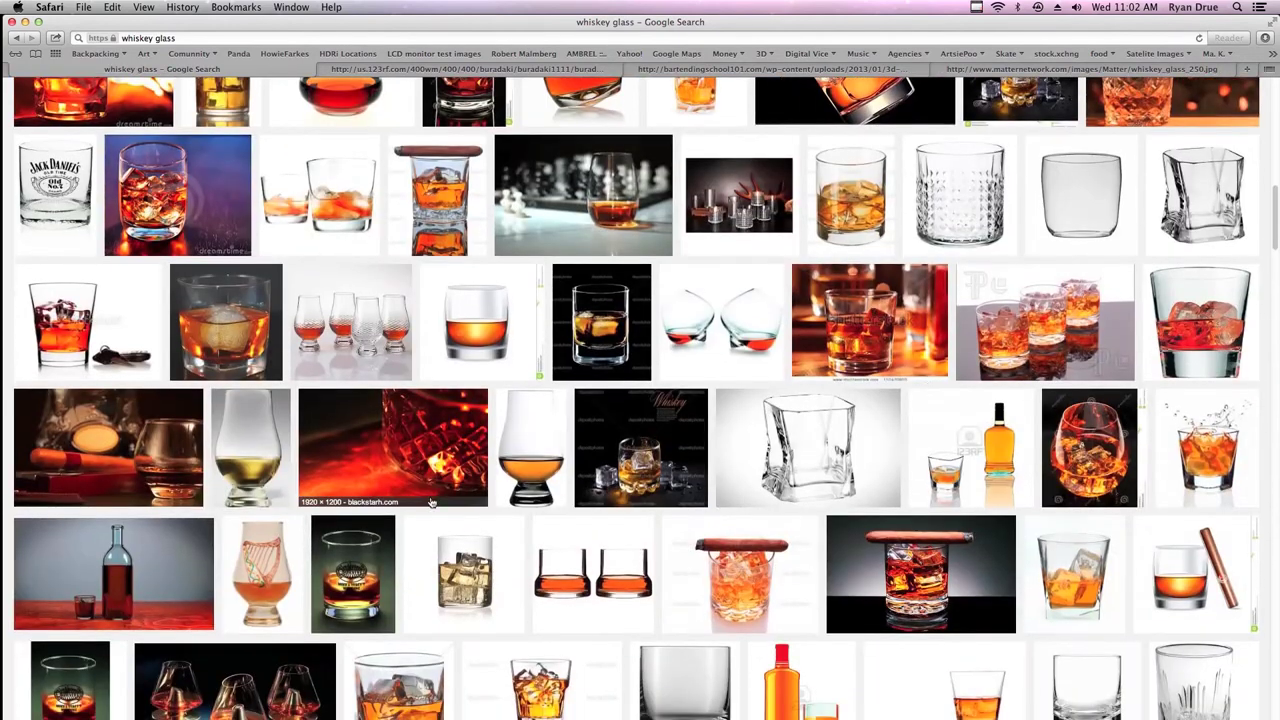
right_click(414, 446)
left_click(418, 456)
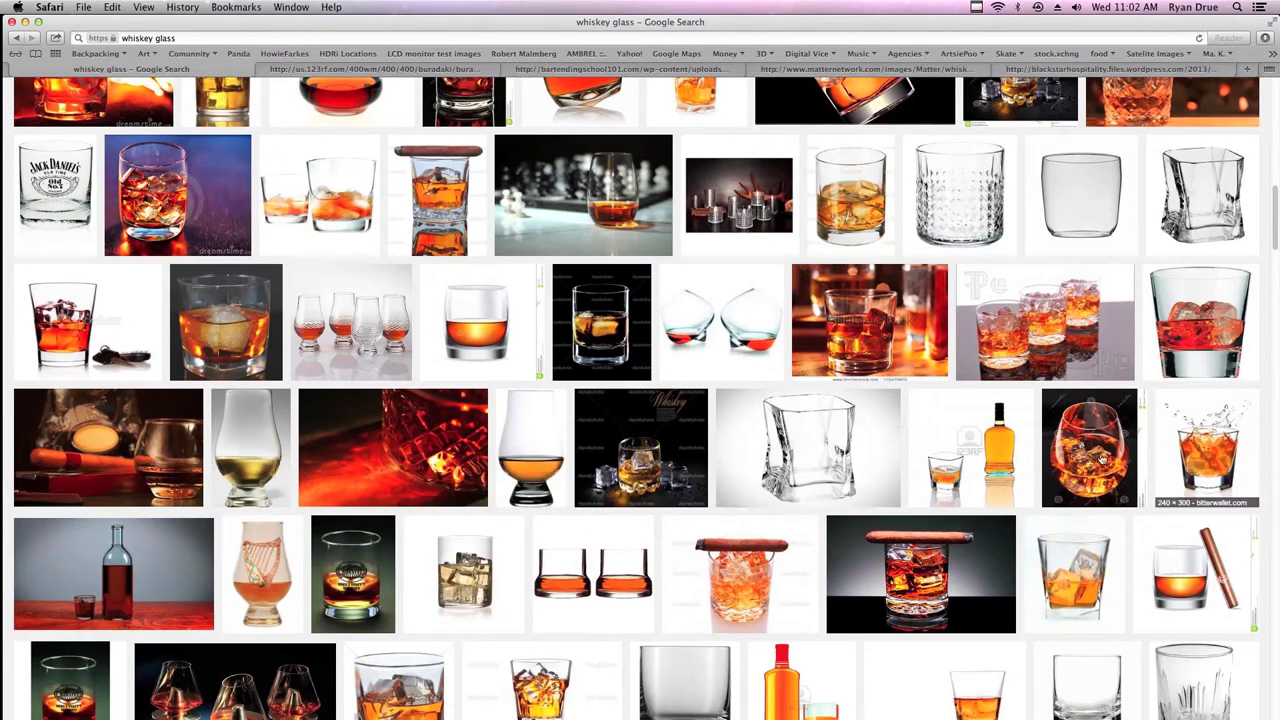
right_click(916, 562)
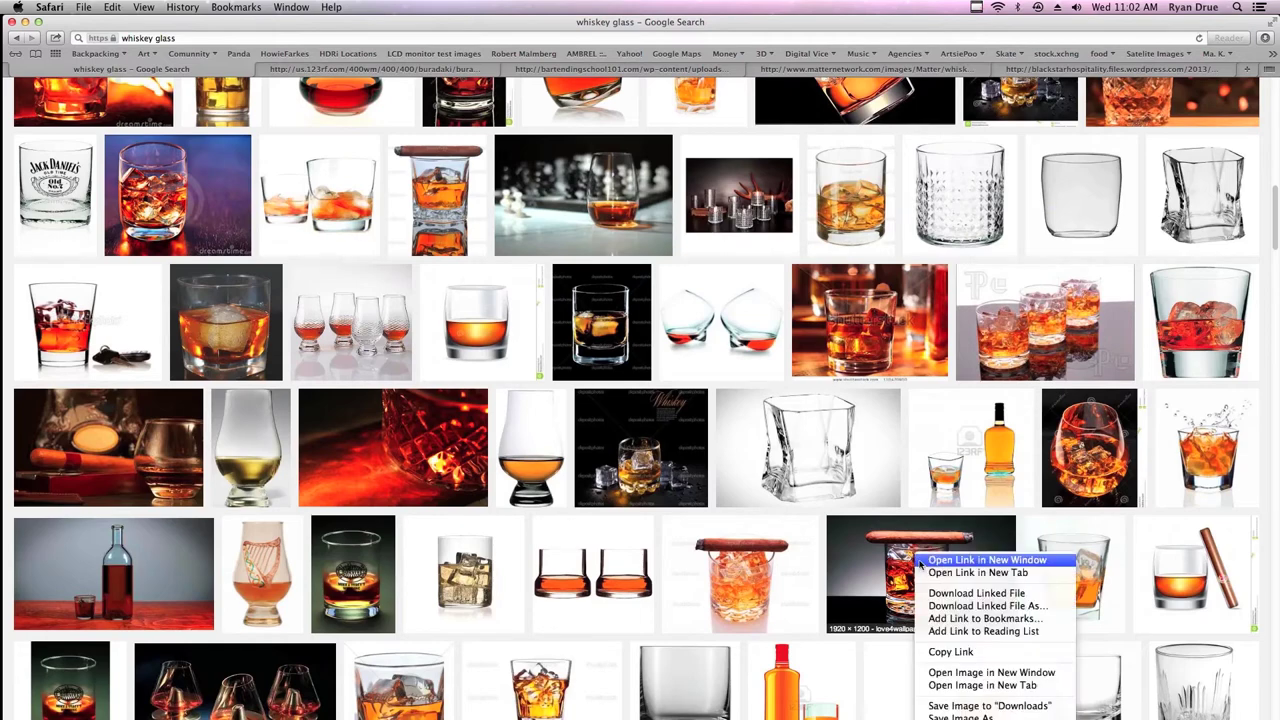
left_click(930, 574)
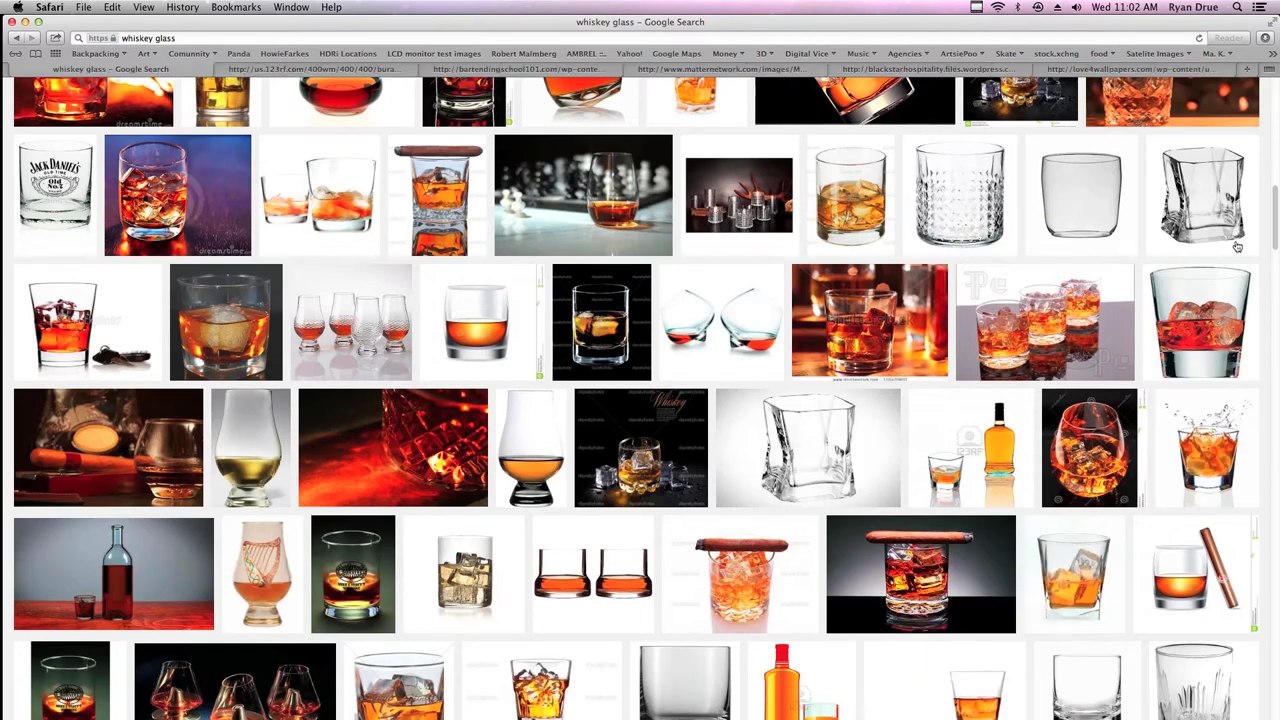
Browse further down the results and open the crystal glass image at full size
left_click_drag(1274, 220, 1255, 318)
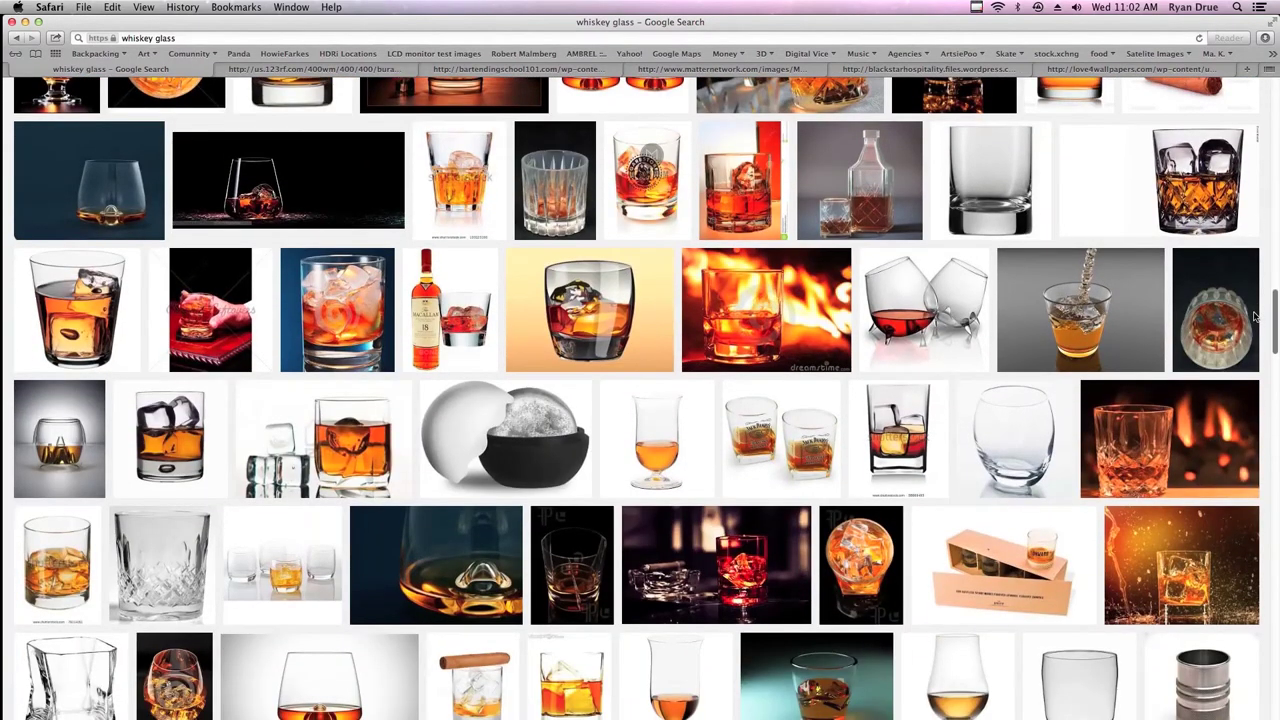
scroll(1255, 318, "down", 1)
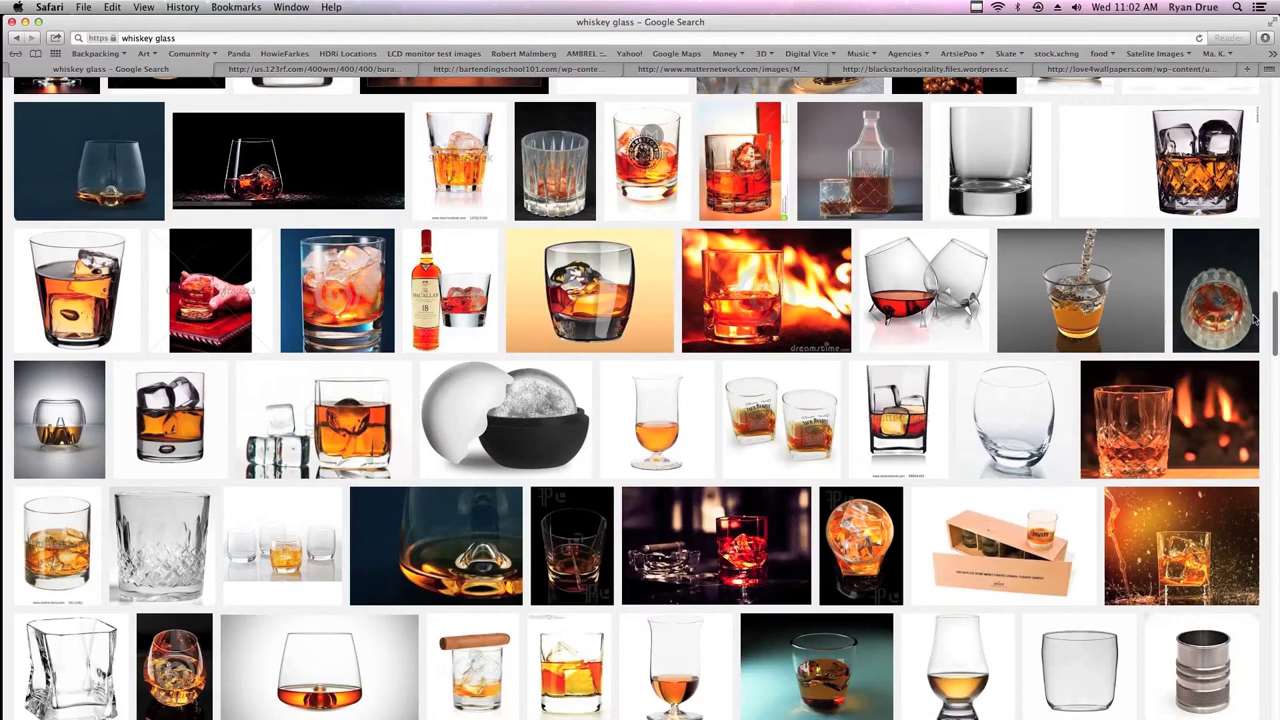
scroll(1255, 318, "down", 1)
scroll(1255, 318, "down", 1)
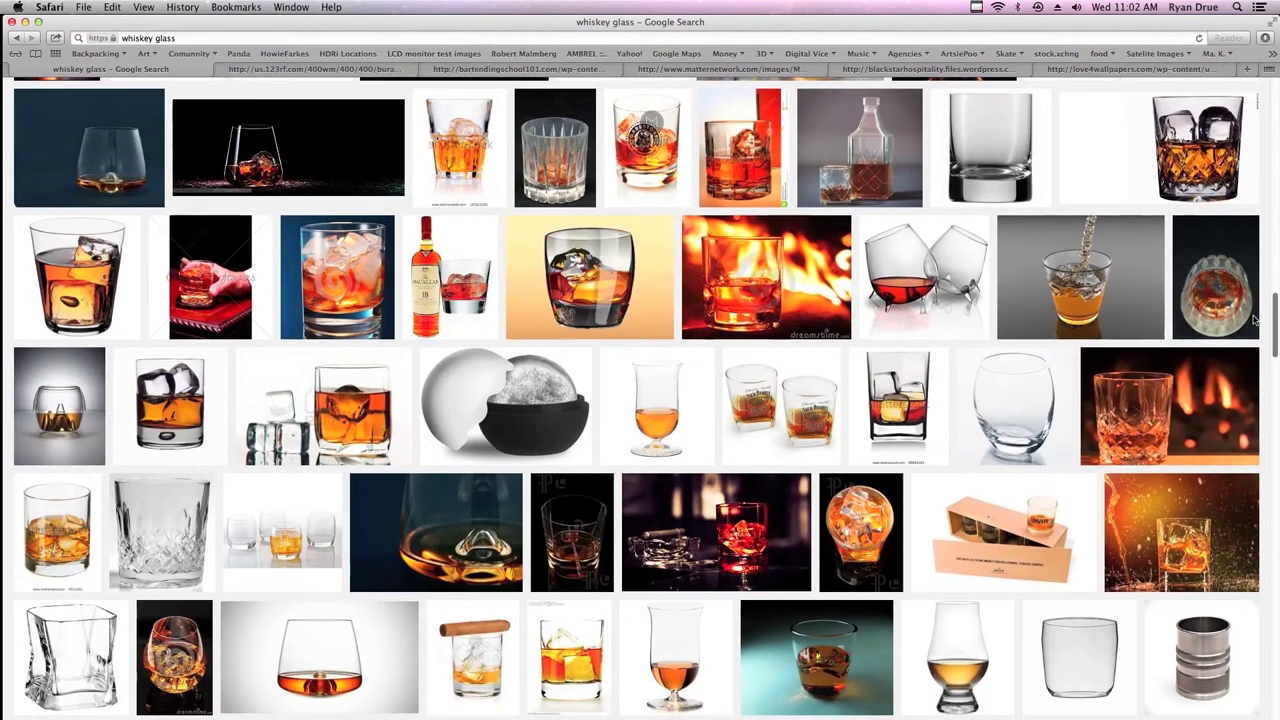
scroll(1255, 318, "down", 10)
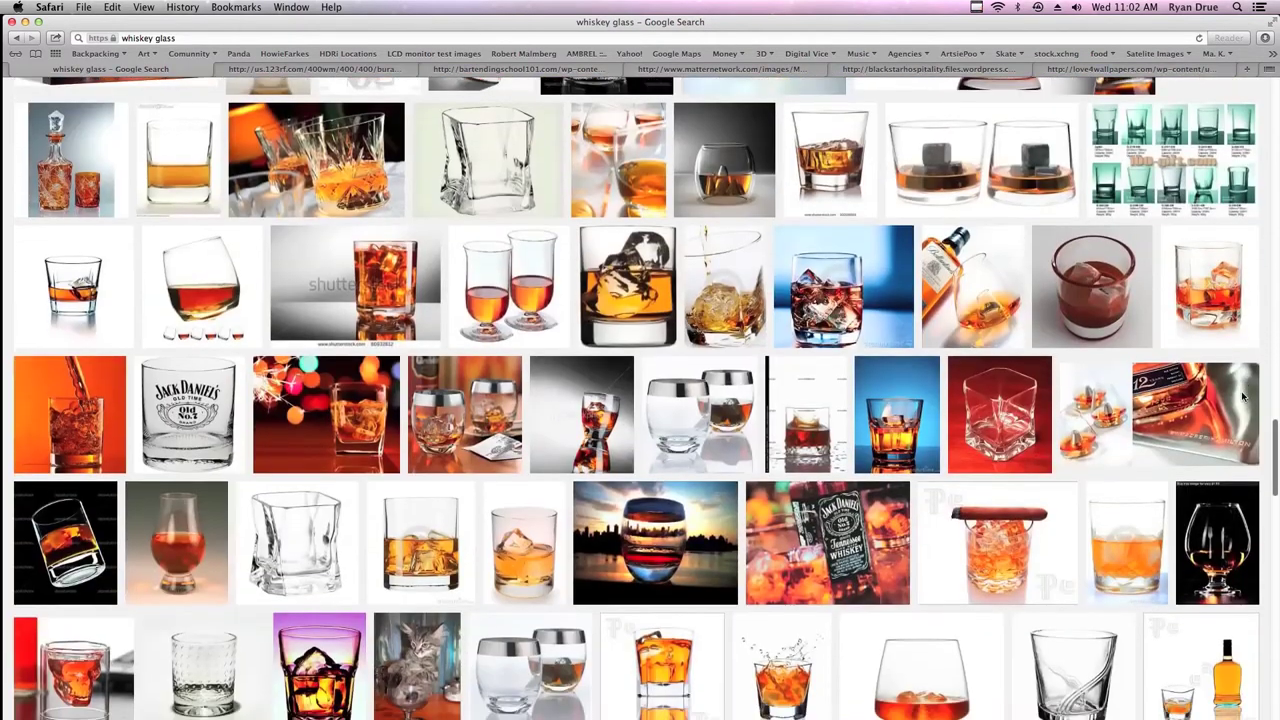
scroll(1243, 398, "down", 5)
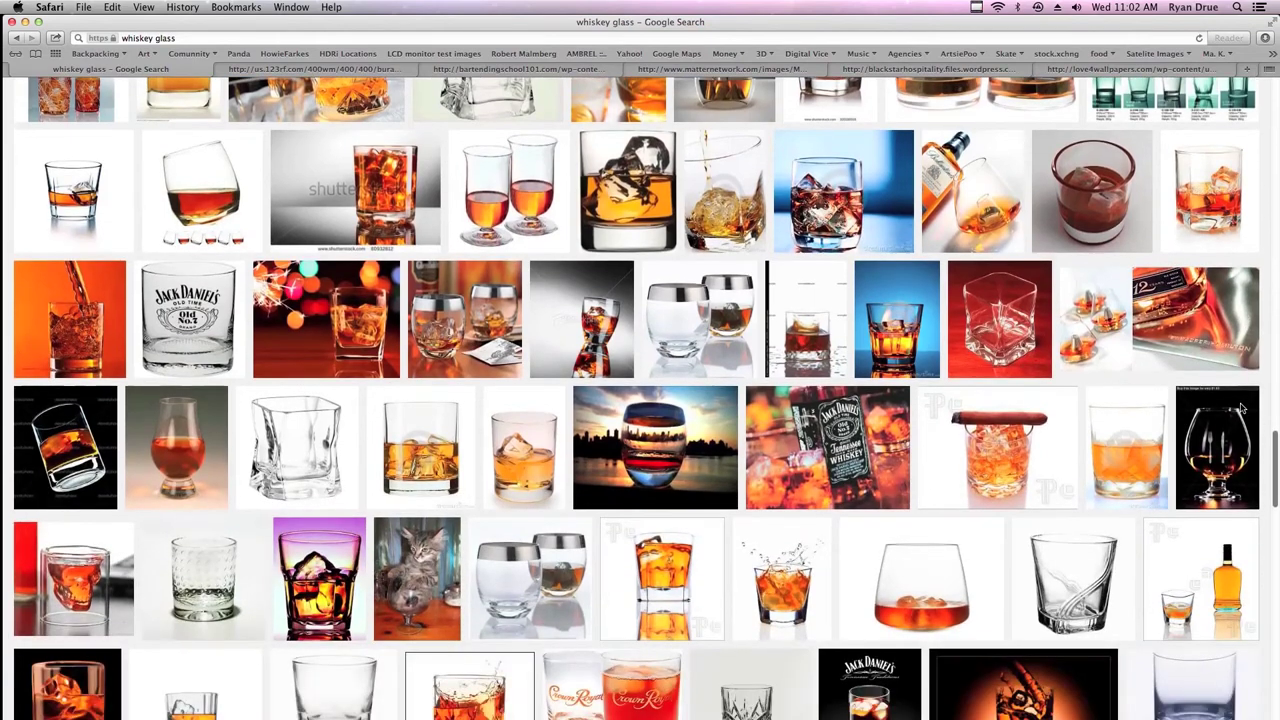
scroll(1243, 415, "down", 1)
scroll(1240, 415, "down", 3)
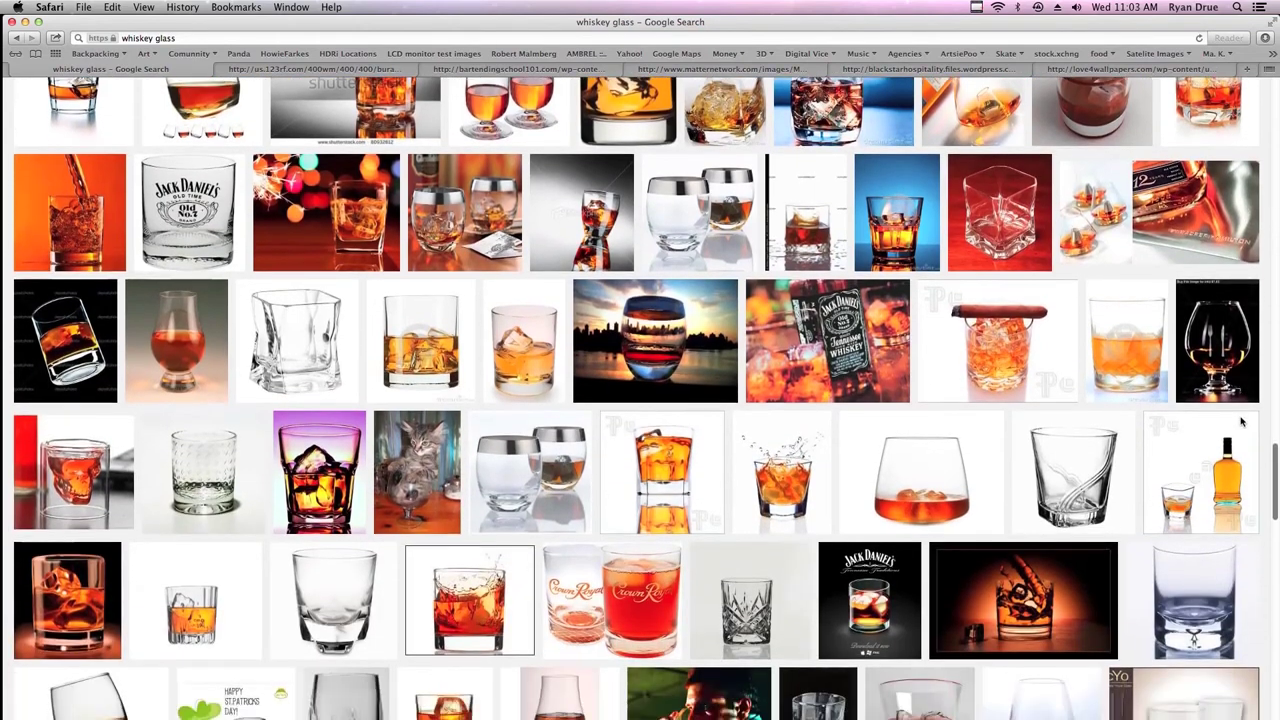
scroll(1240, 426, "down", 1)
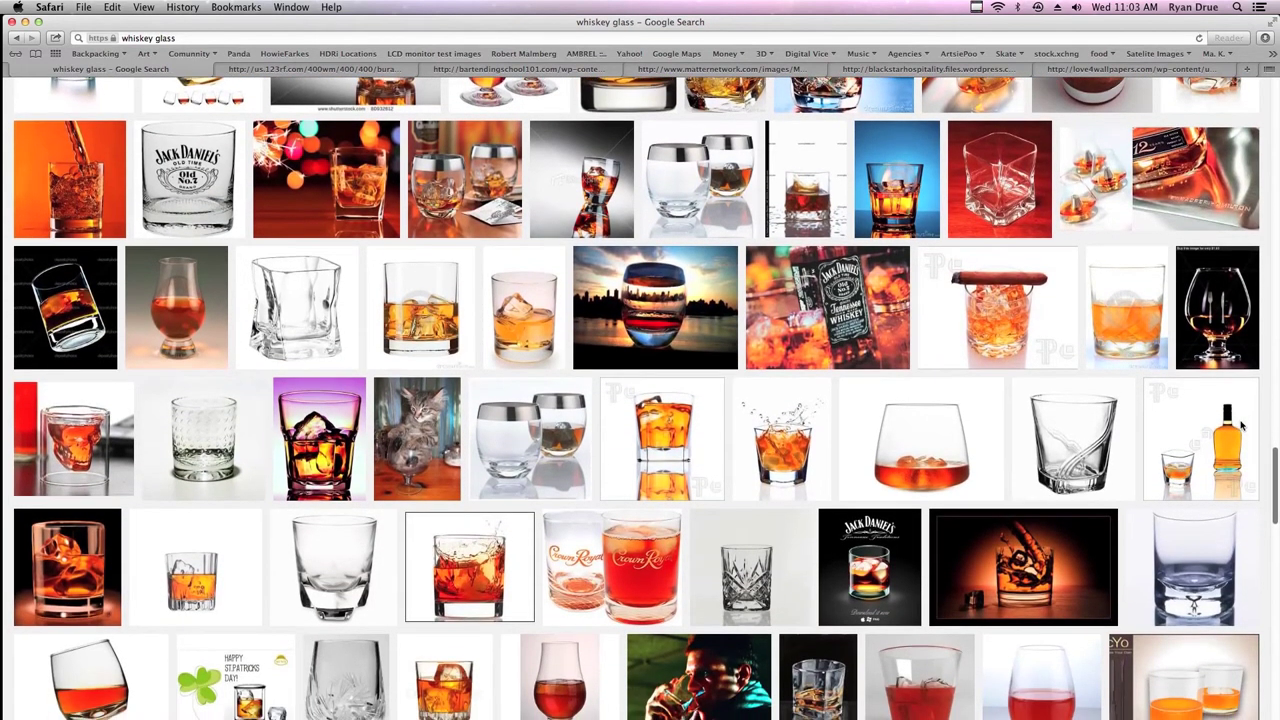
scroll(1241, 427, "down", 3)
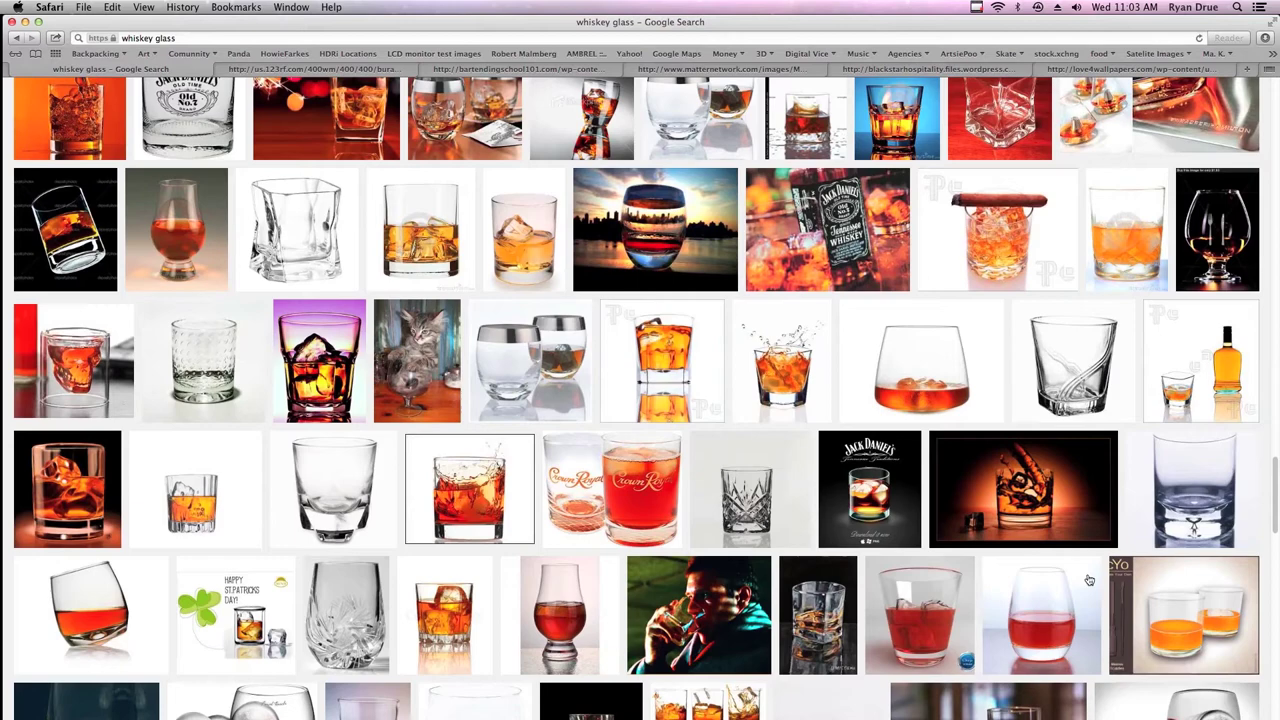
scroll(1275, 505, "down", 3)
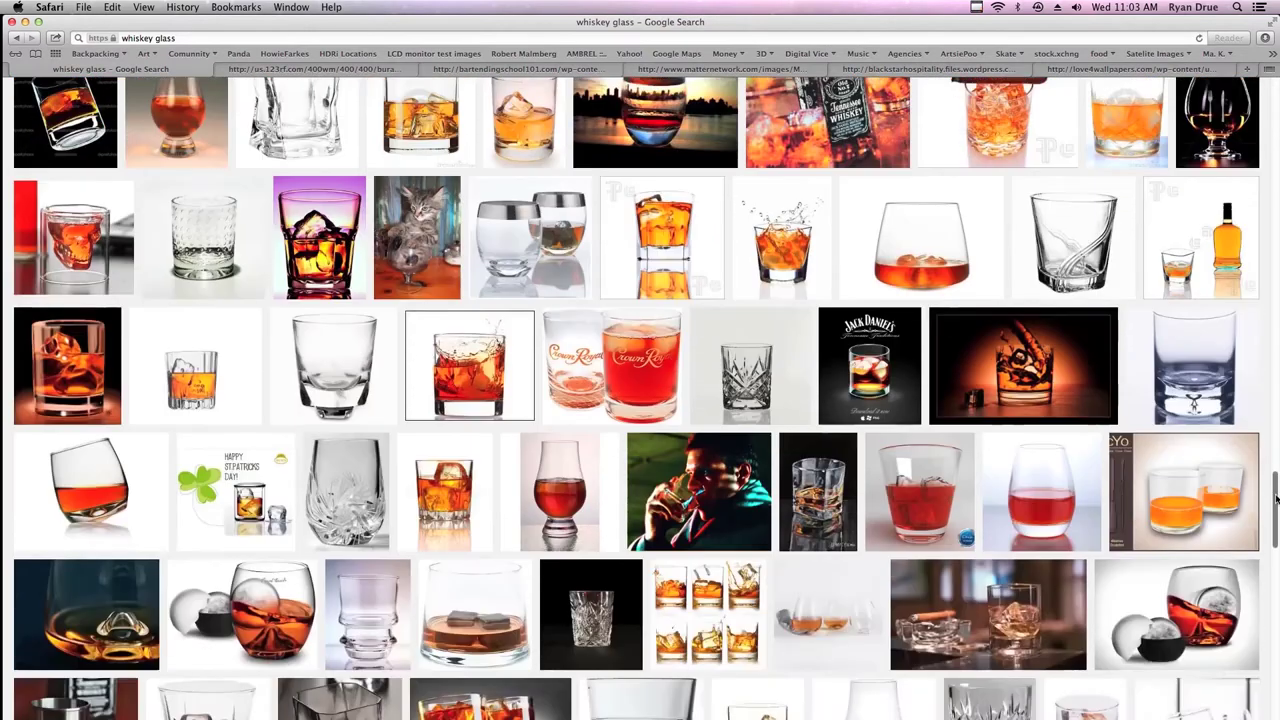
left_click_drag(1275, 505, 1268, 548)
scroll(1268, 548, "down", 3)
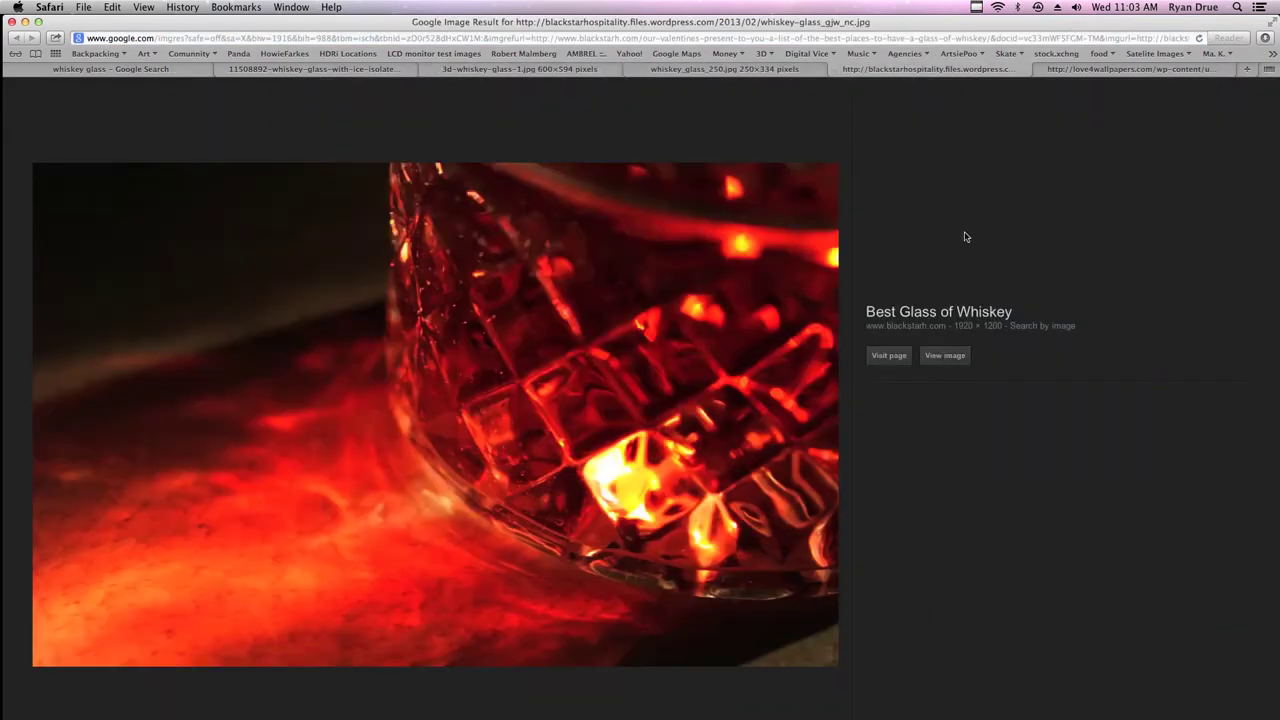
left_click(945, 356)
left_click(1094, 69)
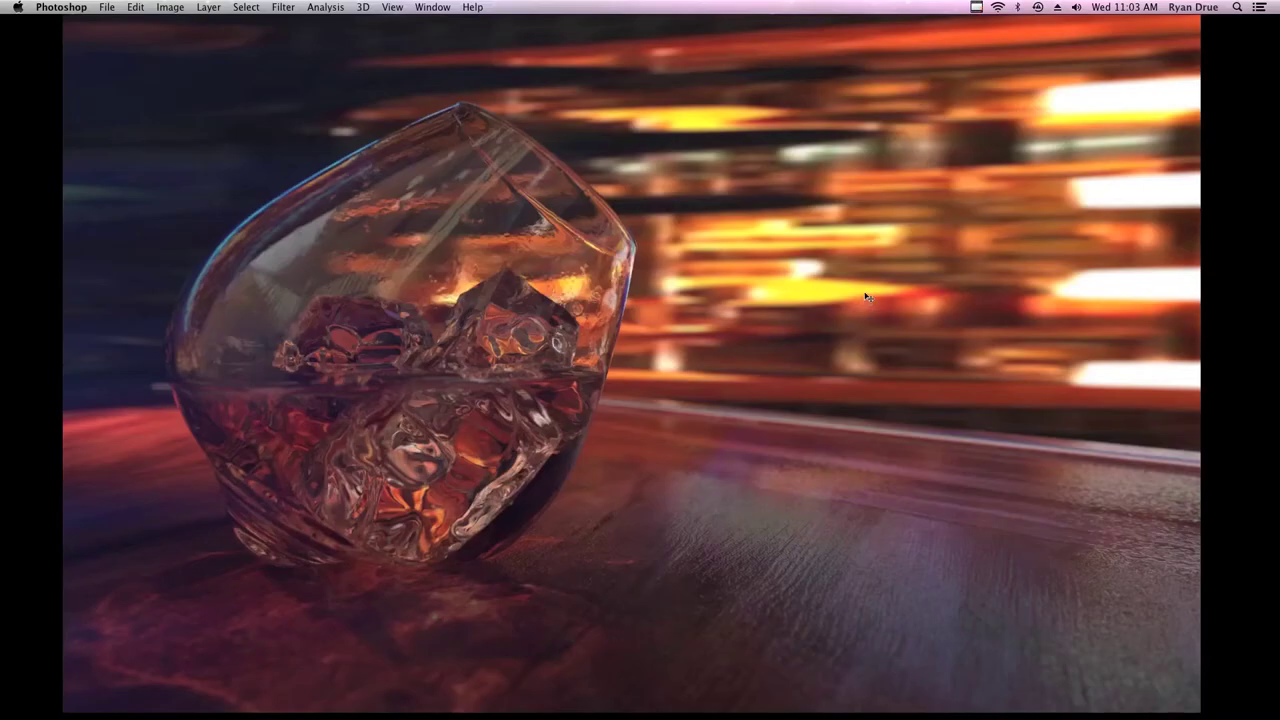
key("super+Tab")
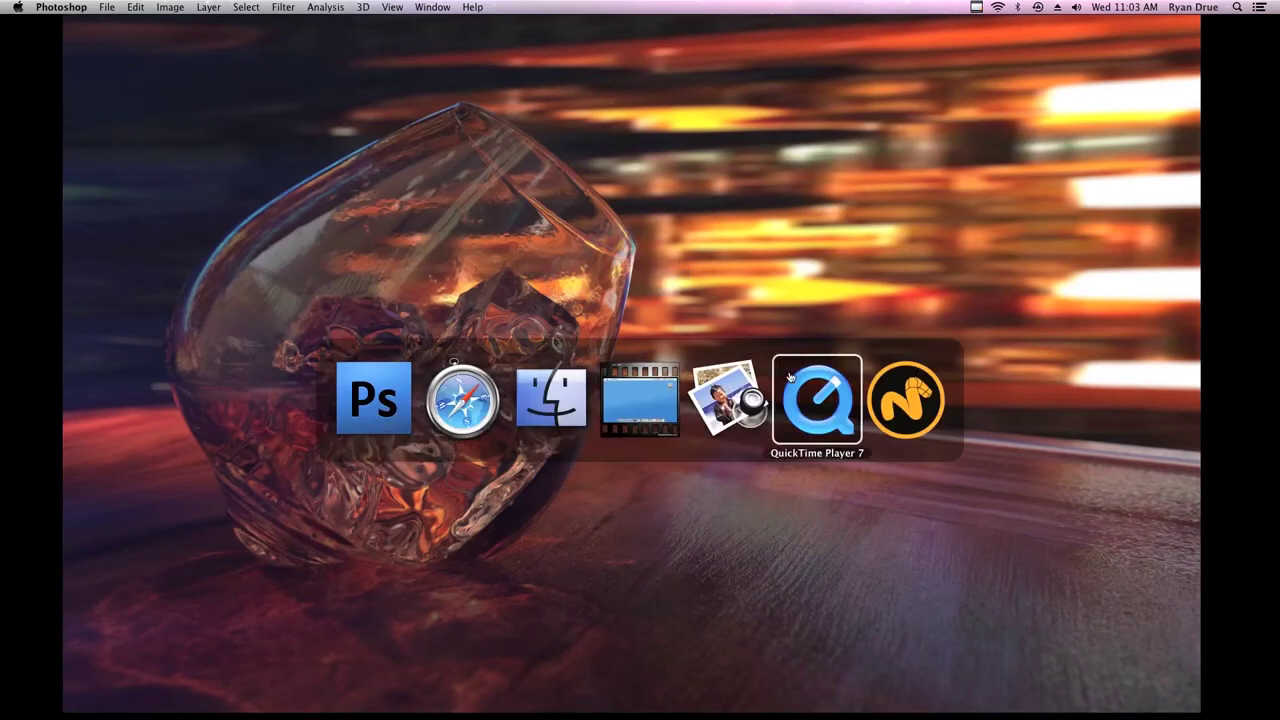
left_click(748, 402)
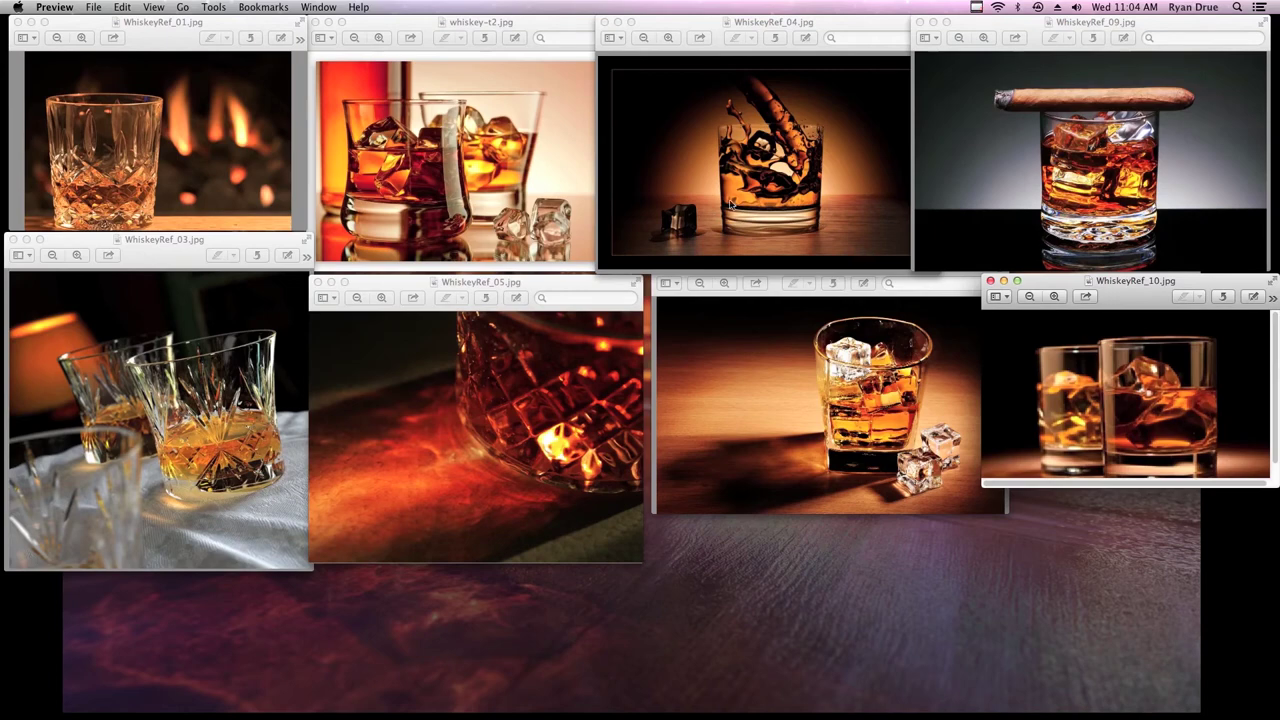
left_click(766, 634)
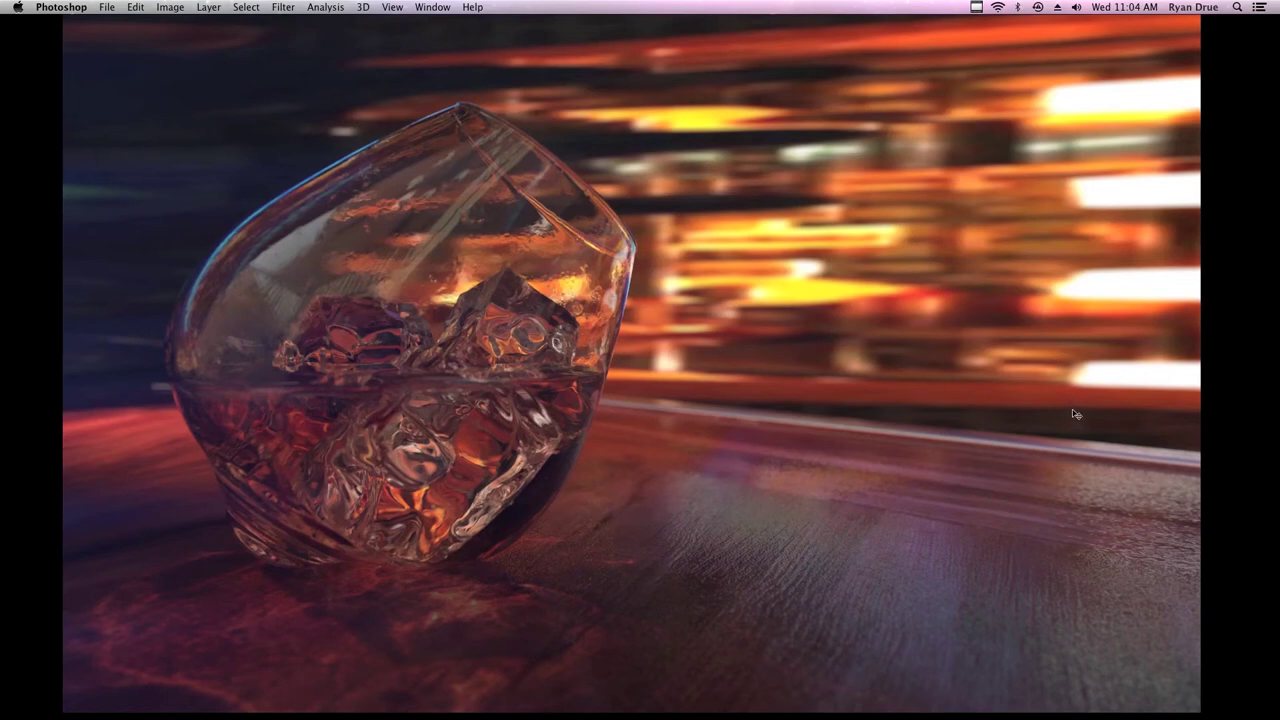
Switch to Modo, start a new project and choose the Desktop as its location
key("super+Tab")
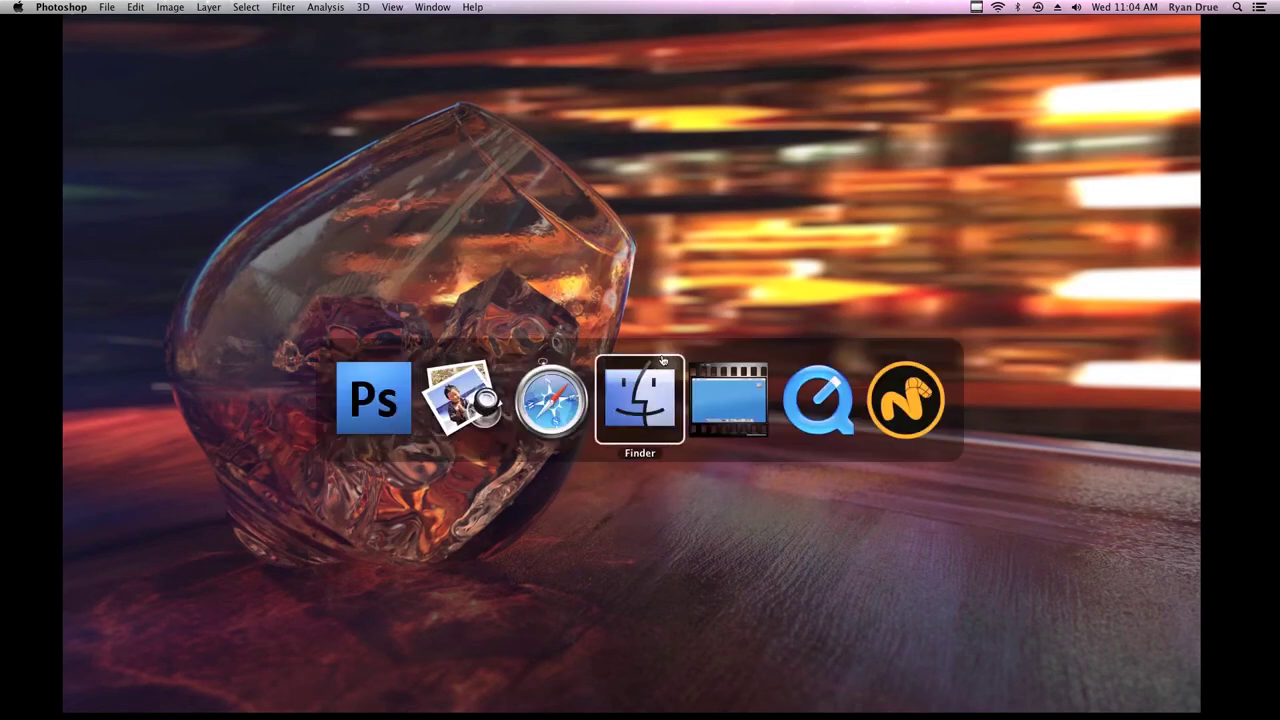
left_click(917, 402)
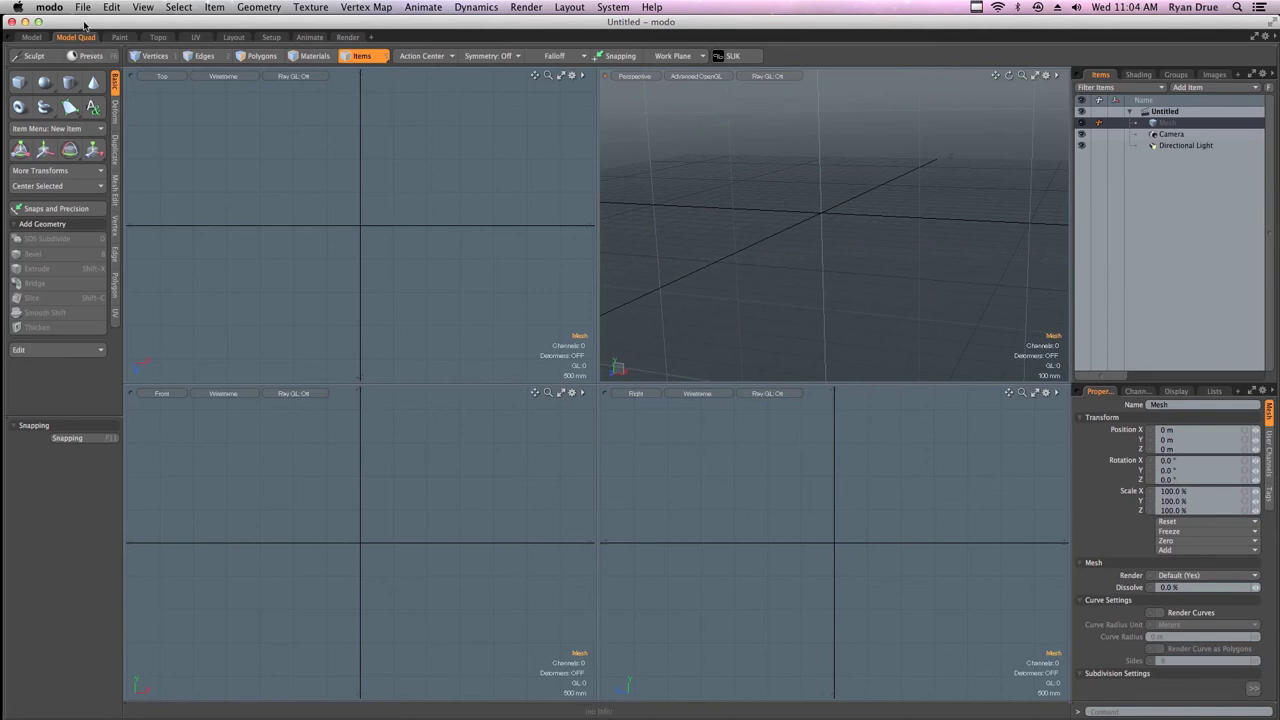
left_click(84, 8)
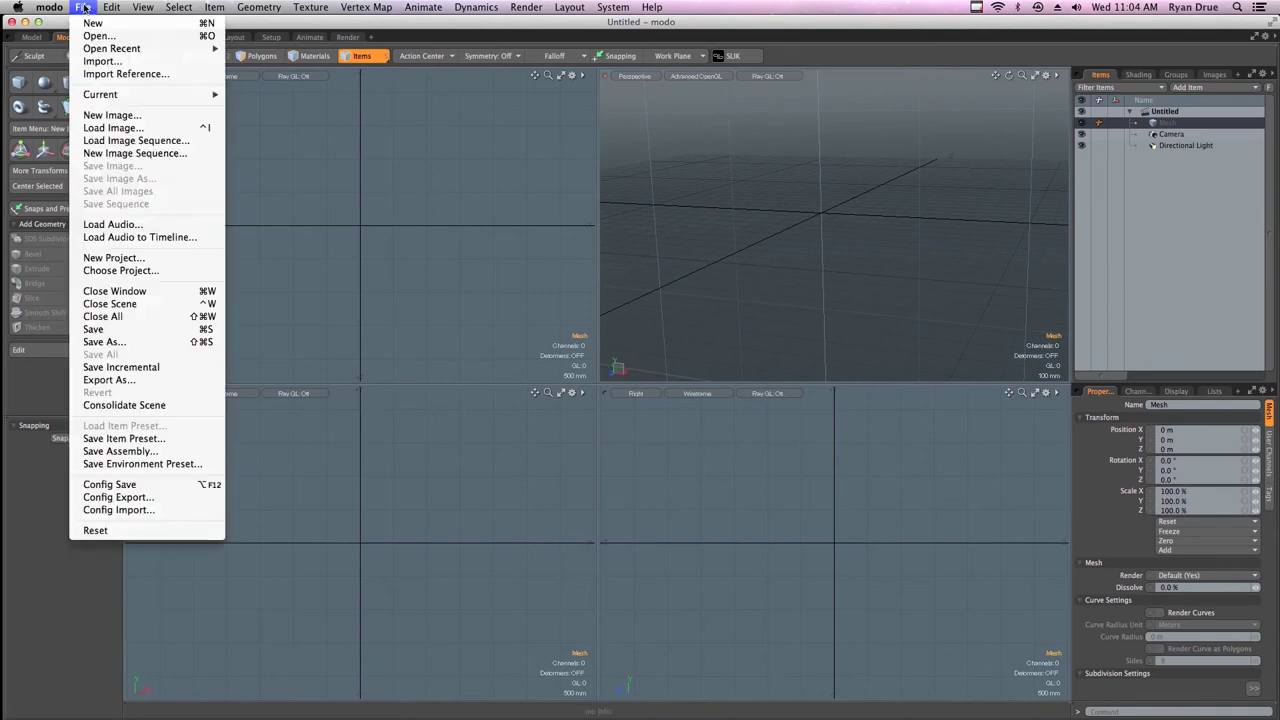
left_click(139, 259)
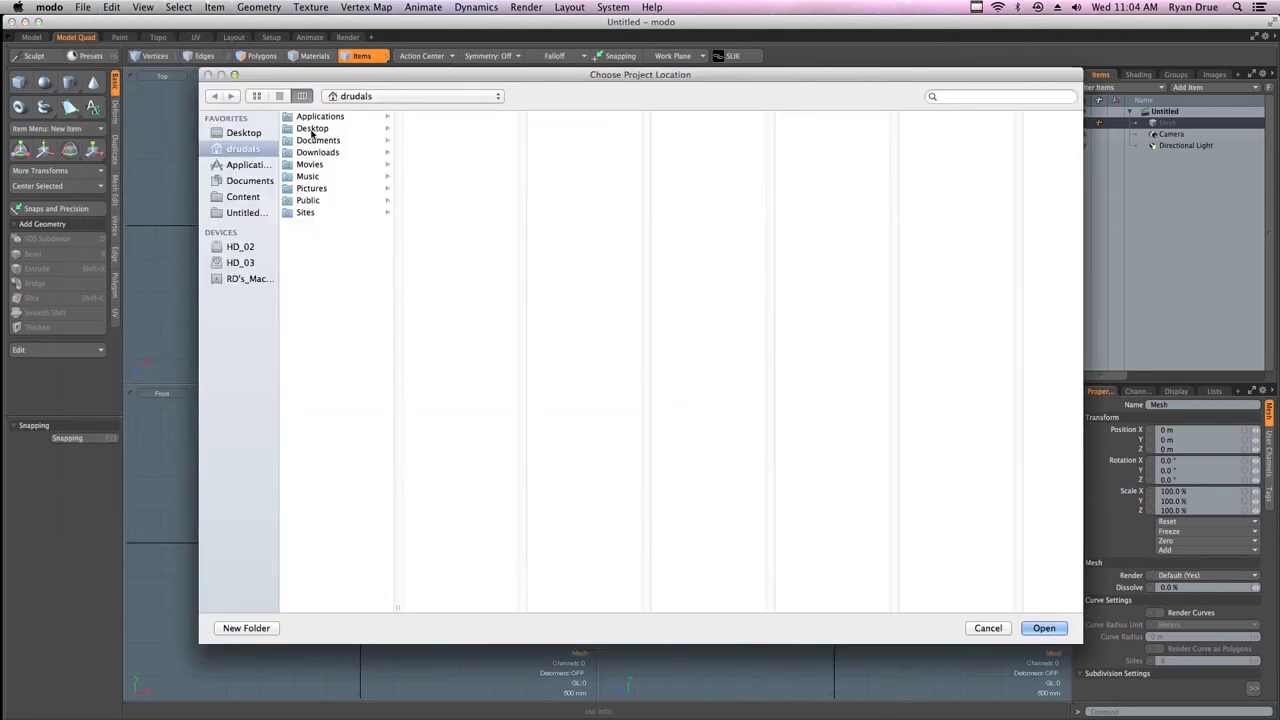
left_click(313, 129)
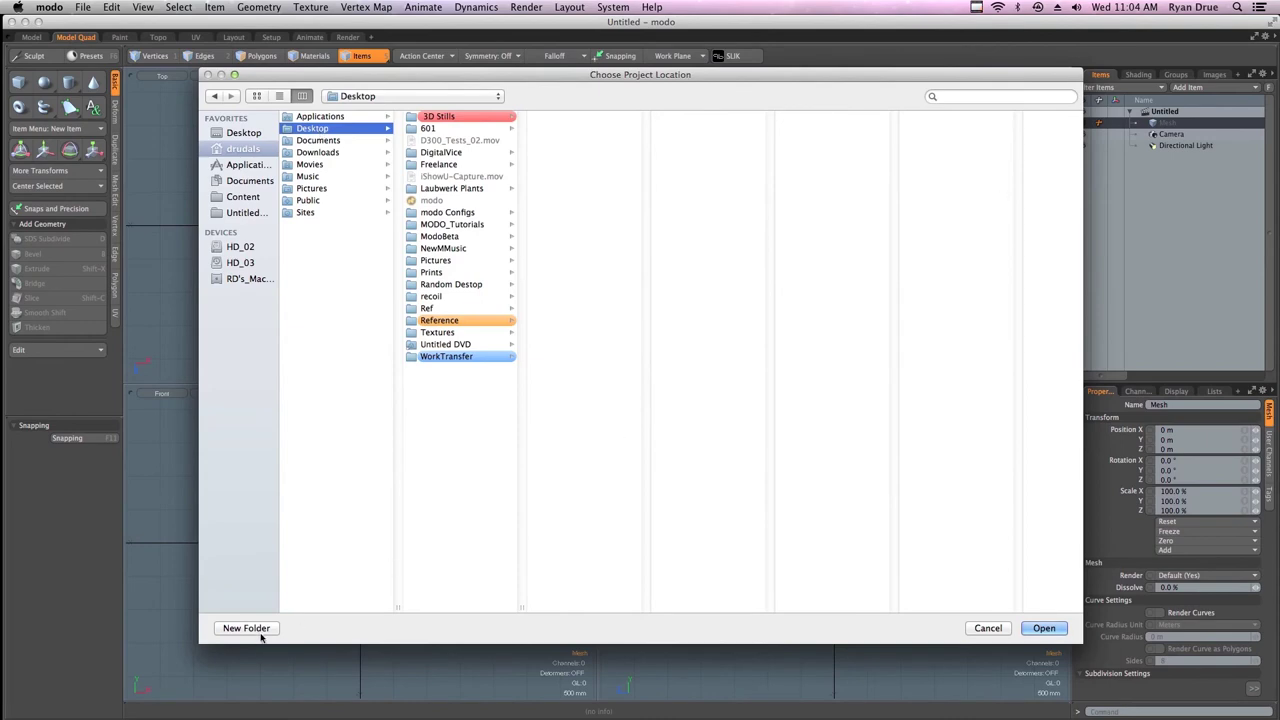
left_click(1044, 628)
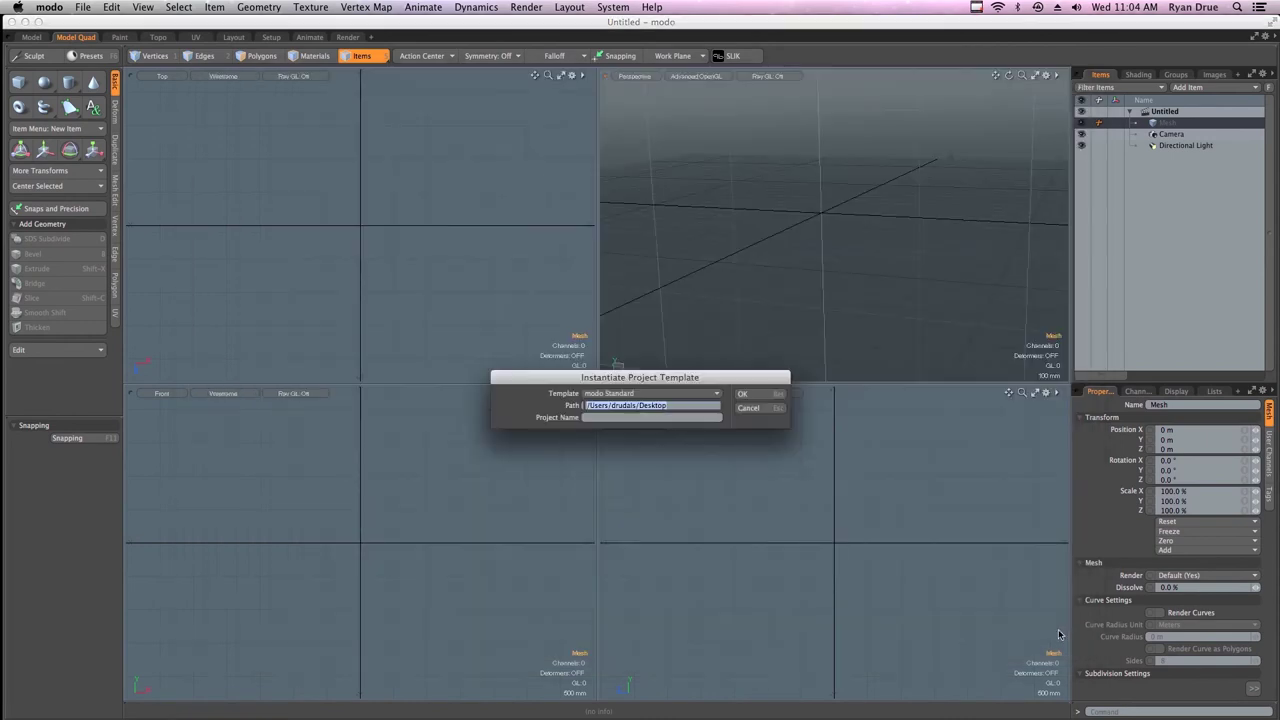
Name the project WhiskeyRender, keep the modo Standard template, and create it
left_click(630, 417)
type("WhiskeyRender")
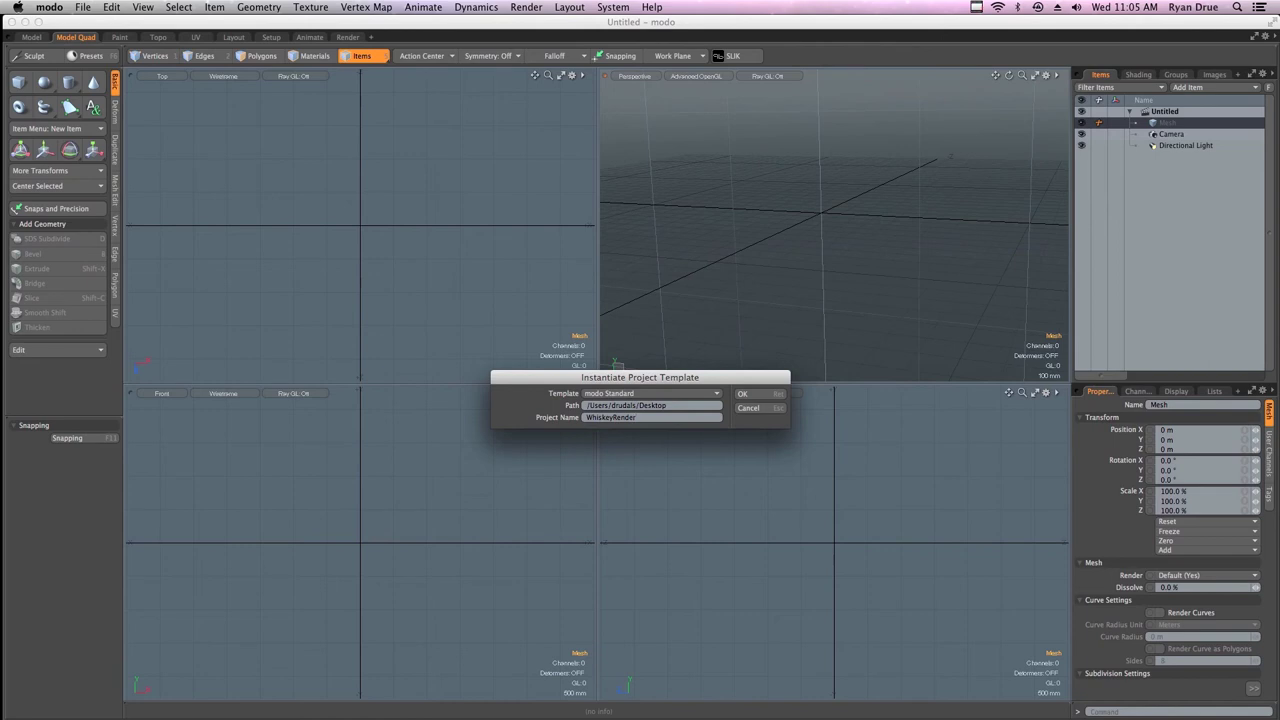
left_click(620, 394)
left_click(680, 392)
left_click(748, 394)
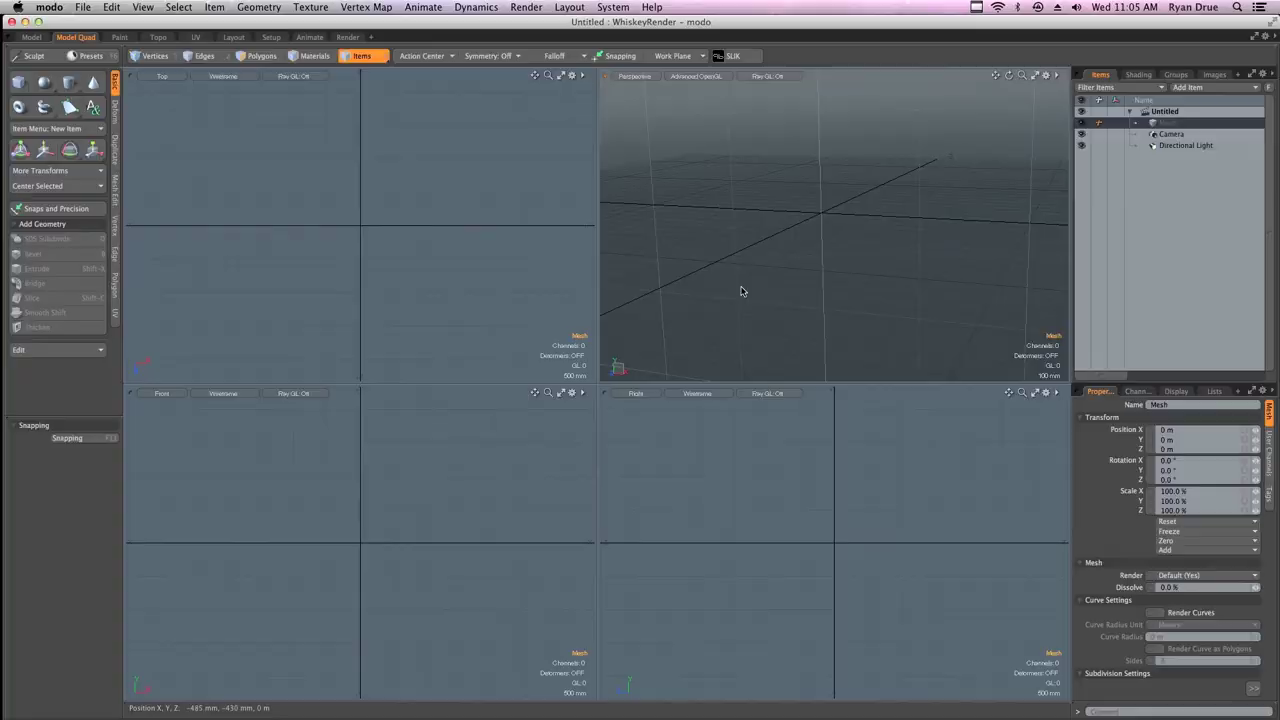
Hide the other windows and open the WhiskeyRender project folder on the Desktop
key("super+Tab")
key("super+h")
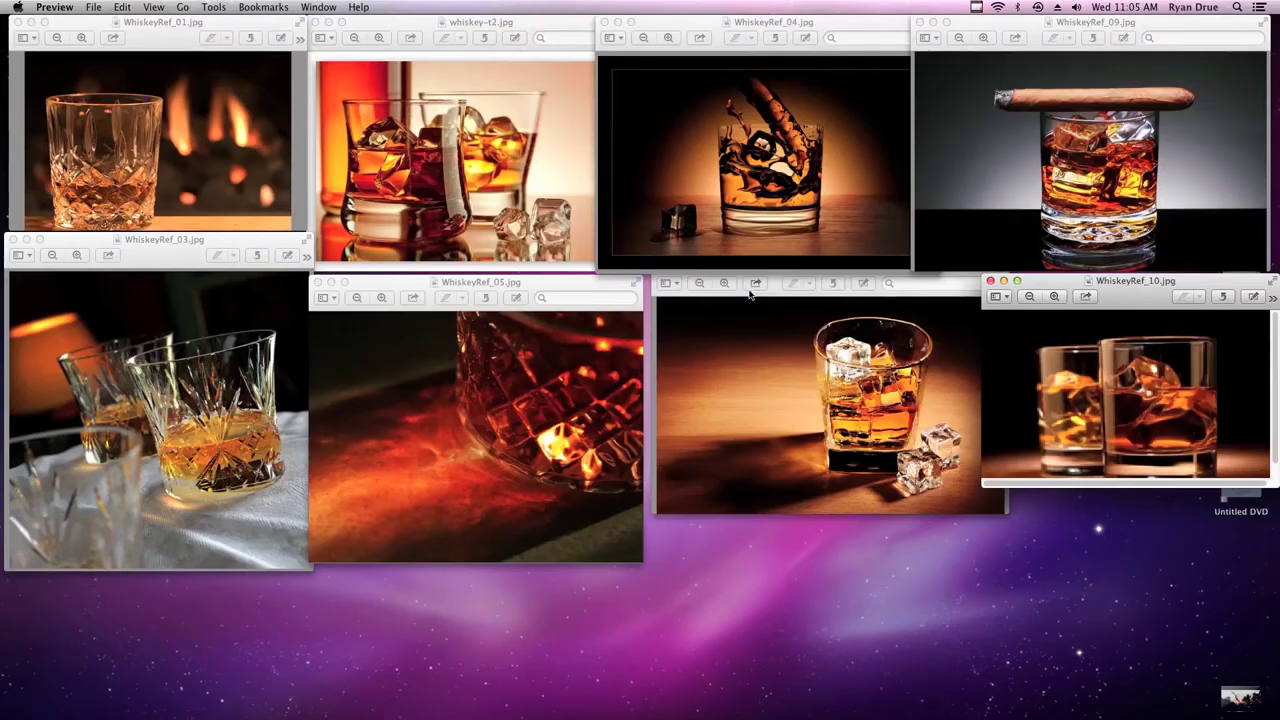
left_click(938, 514)
key("super+h")
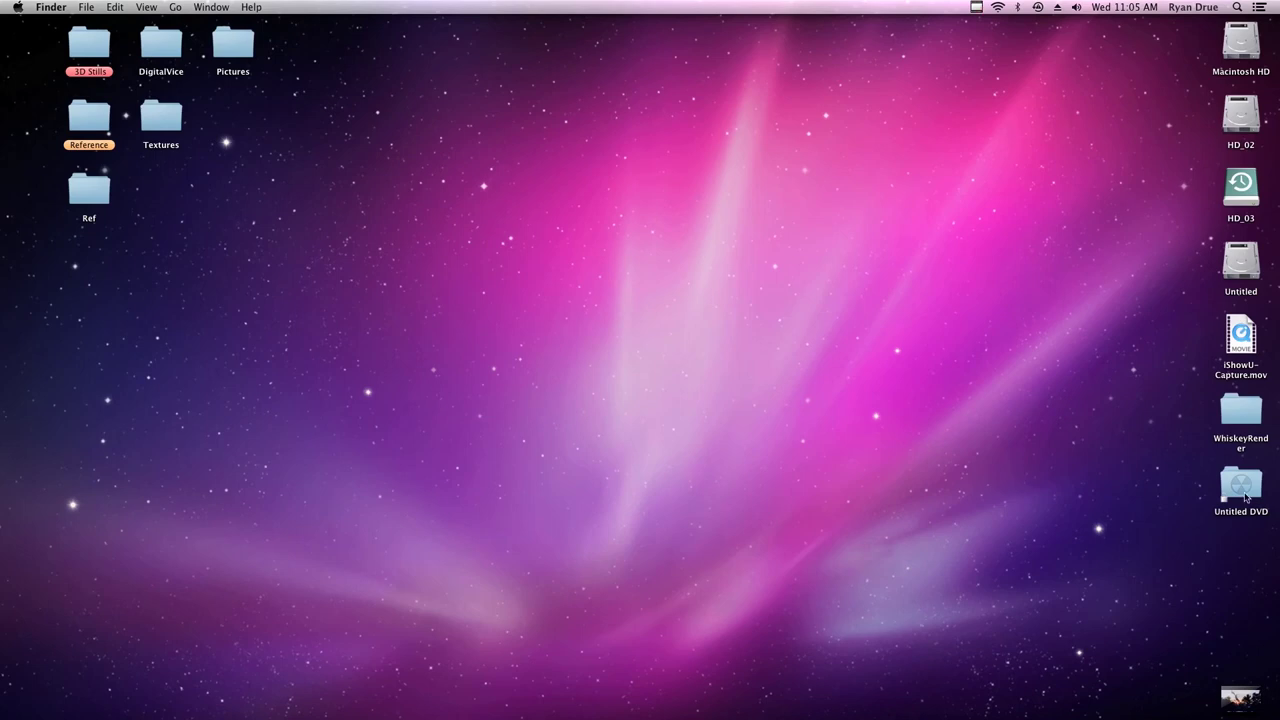
double_click(1238, 412)
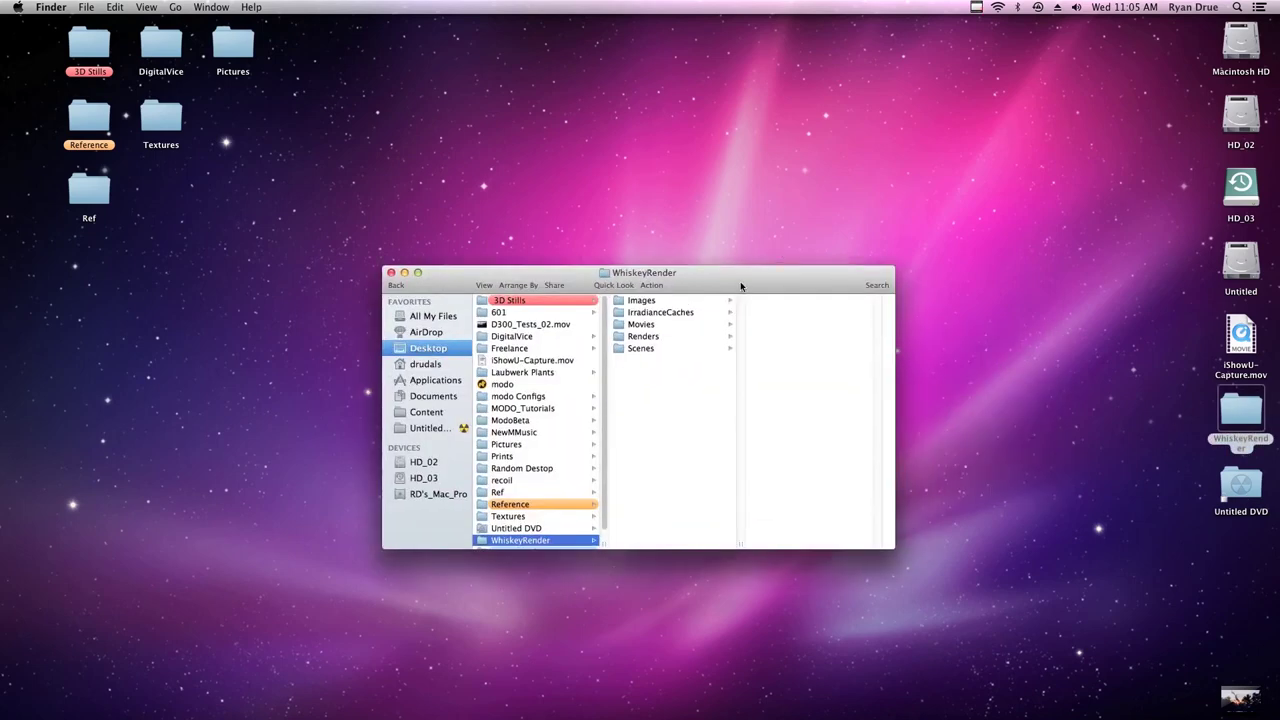
left_click_drag(741, 287, 667, 86)
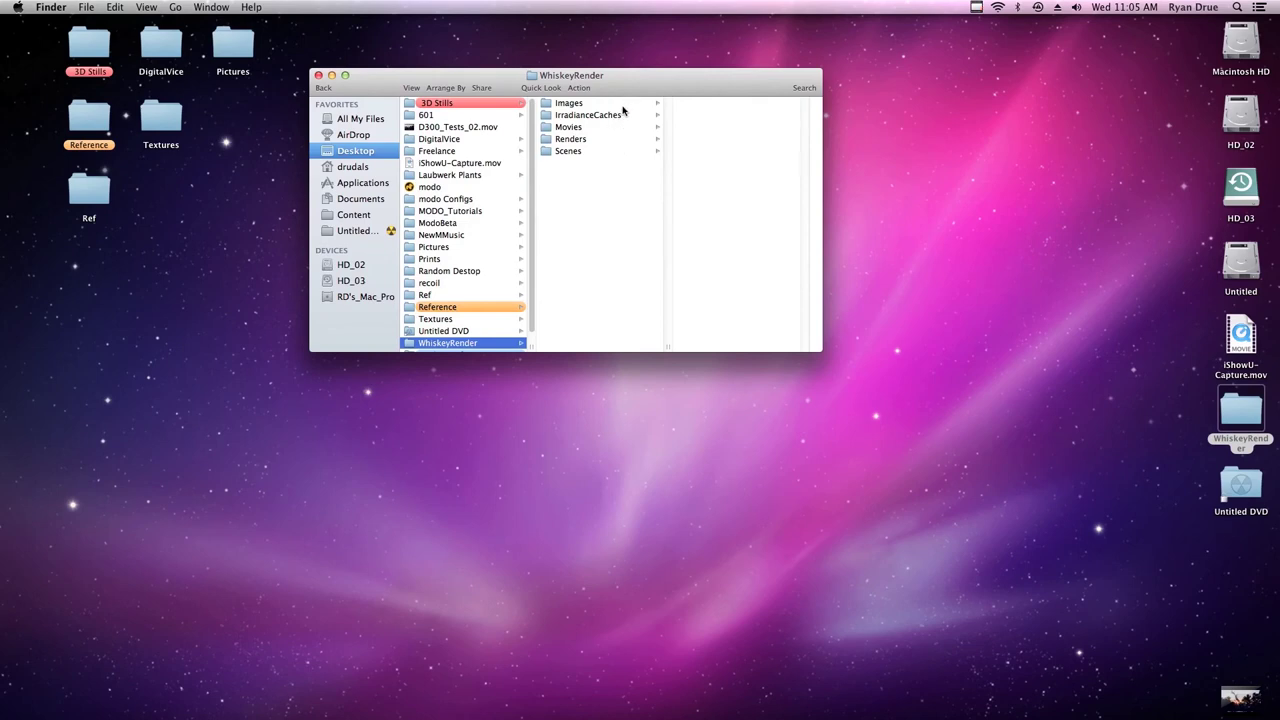
Create a new folder named Reference inside the Images folder
left_click(590, 105)
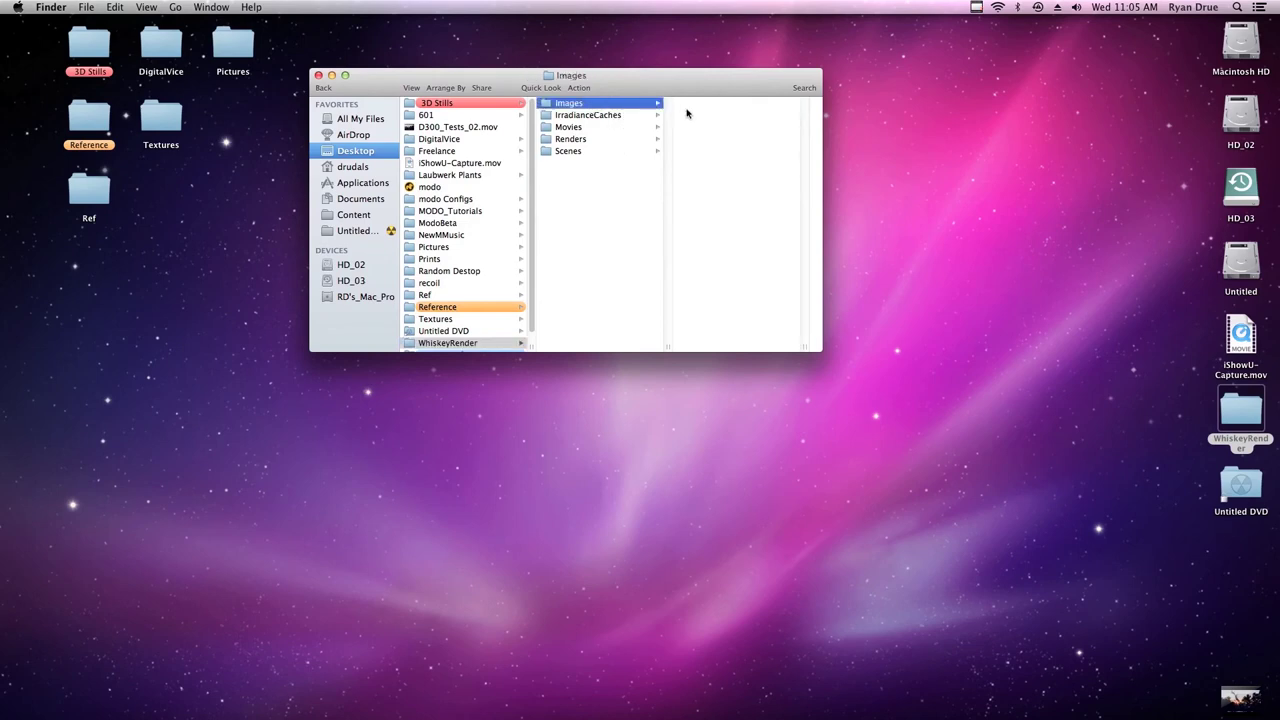
right_click(716, 153)
left_click(722, 160)
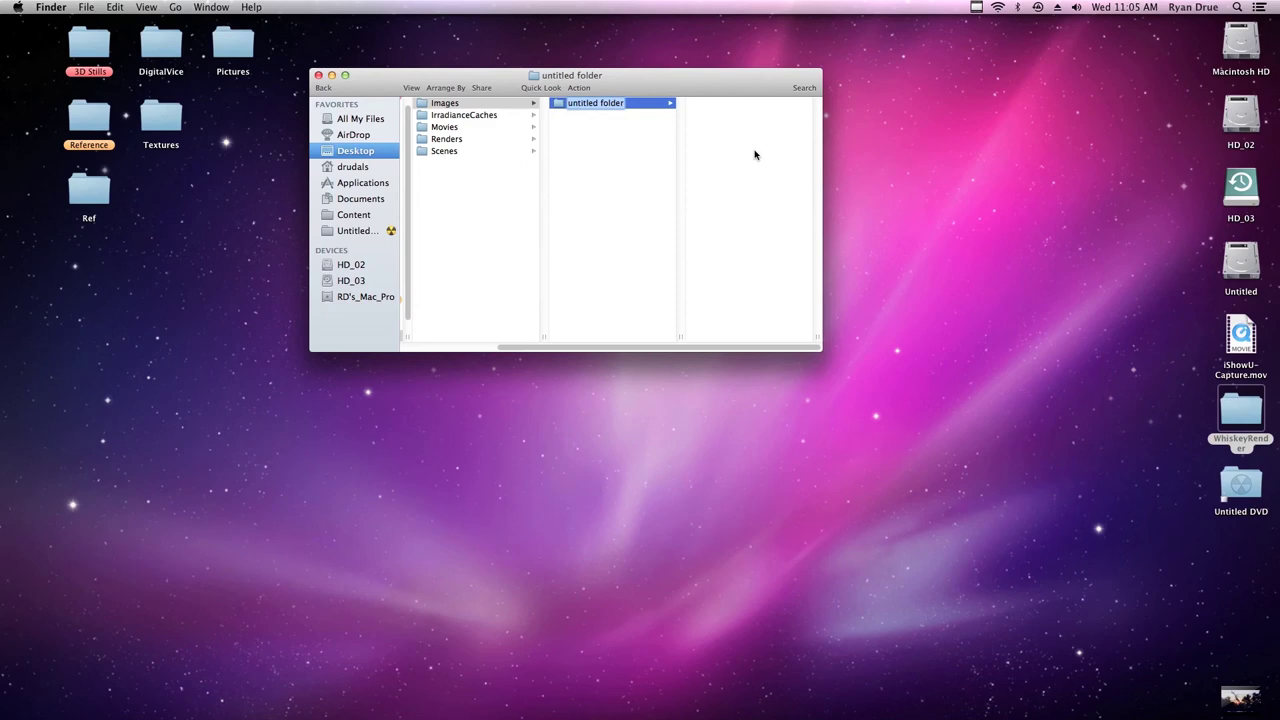
type("Reference")
key("Return")
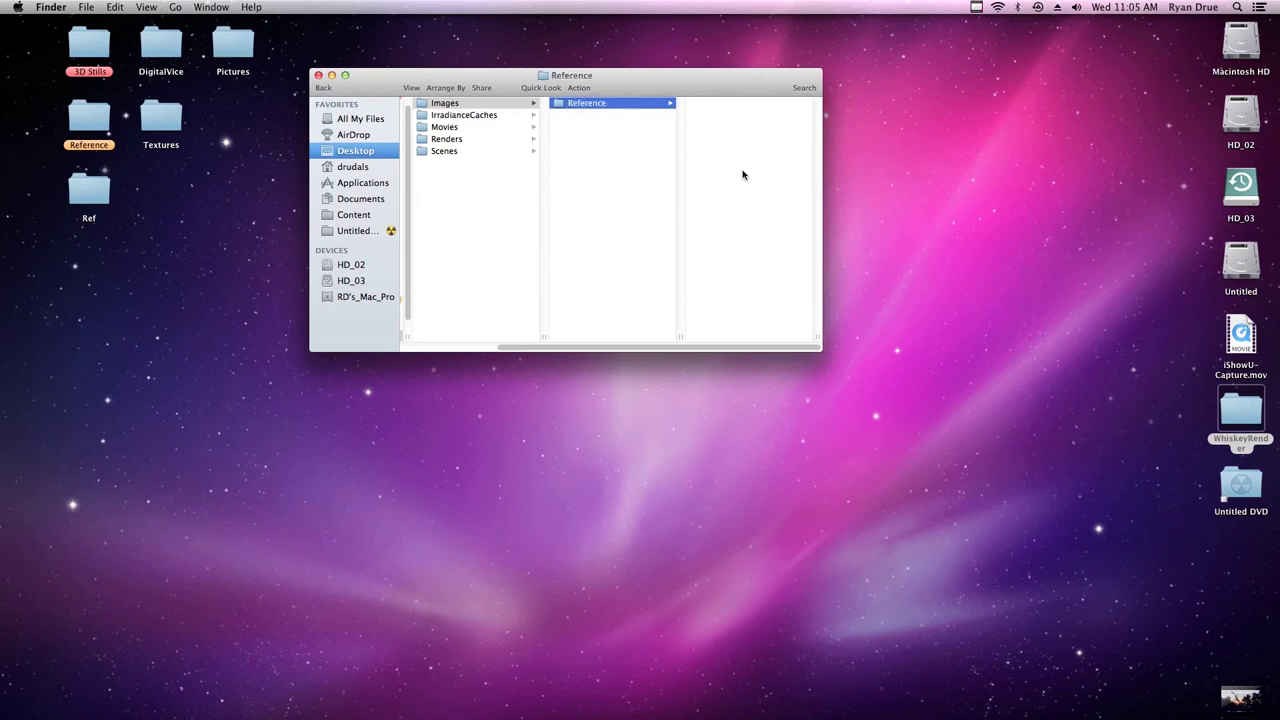
Browse the project's Movies, Renders, Frames and Scenes folders
left_click(627, 165)
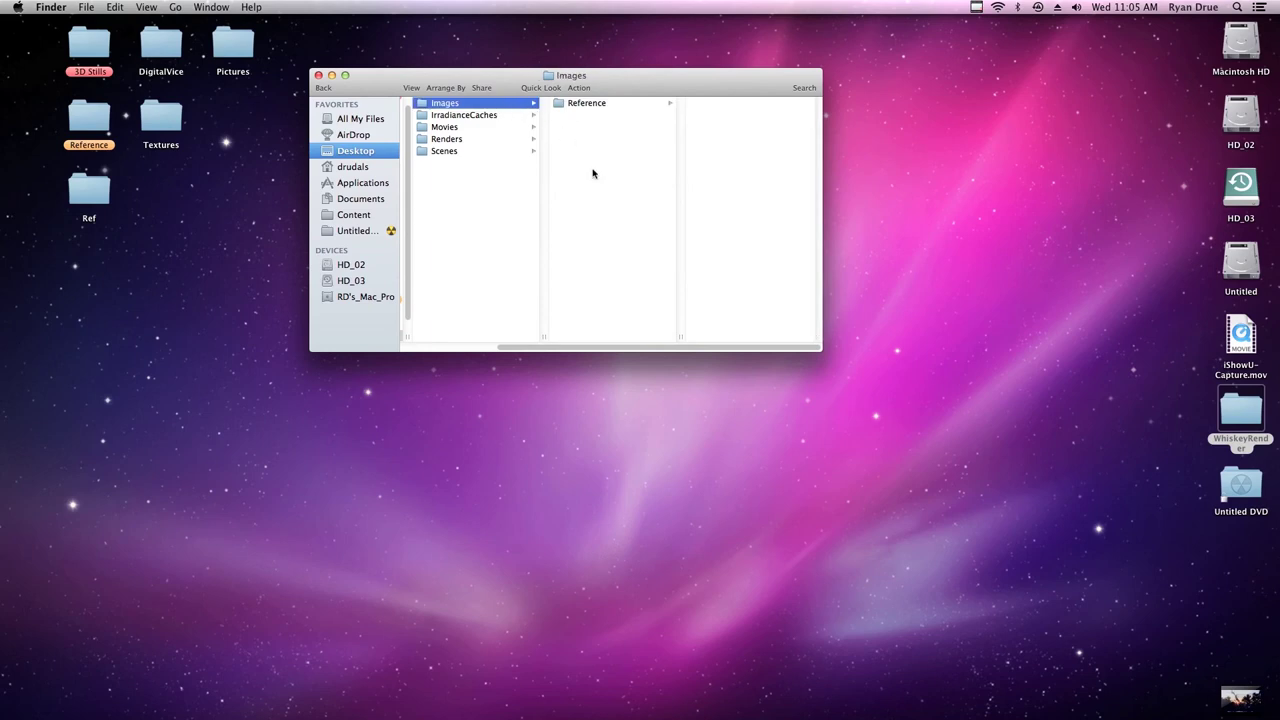
left_click(516, 127)
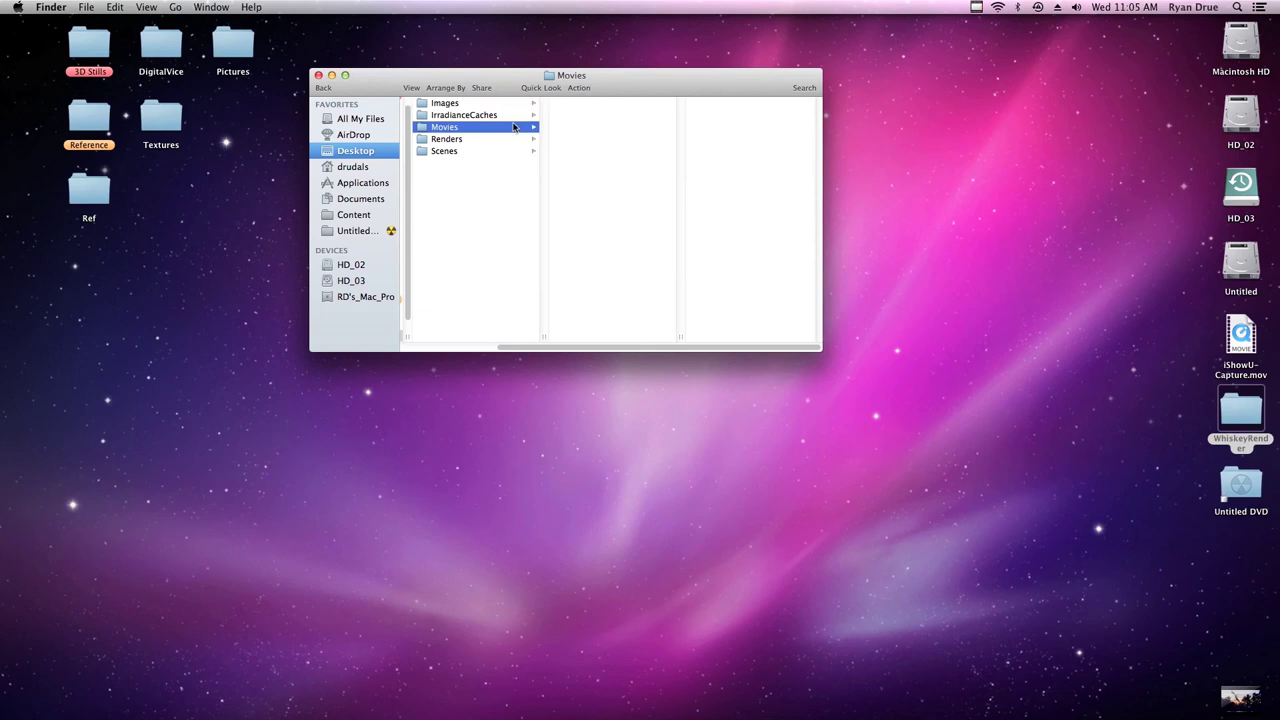
left_click(513, 139)
left_click(588, 105)
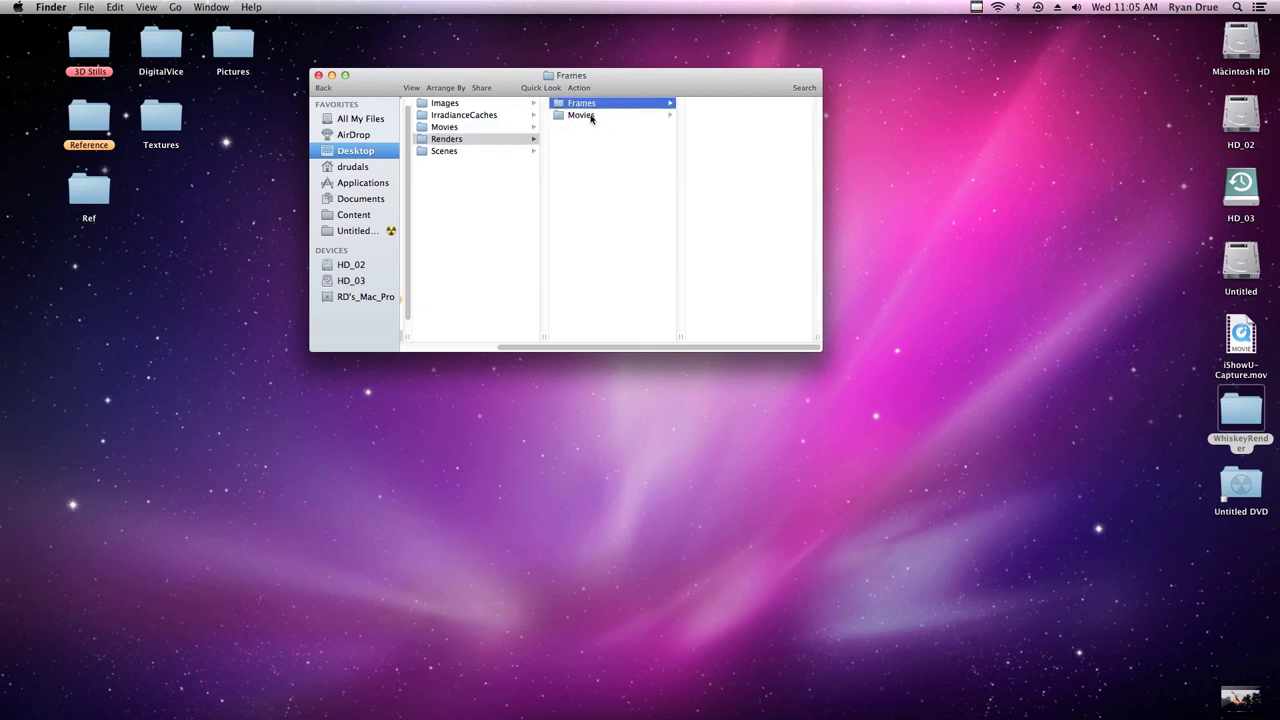
left_click(590, 115)
left_click(530, 153)
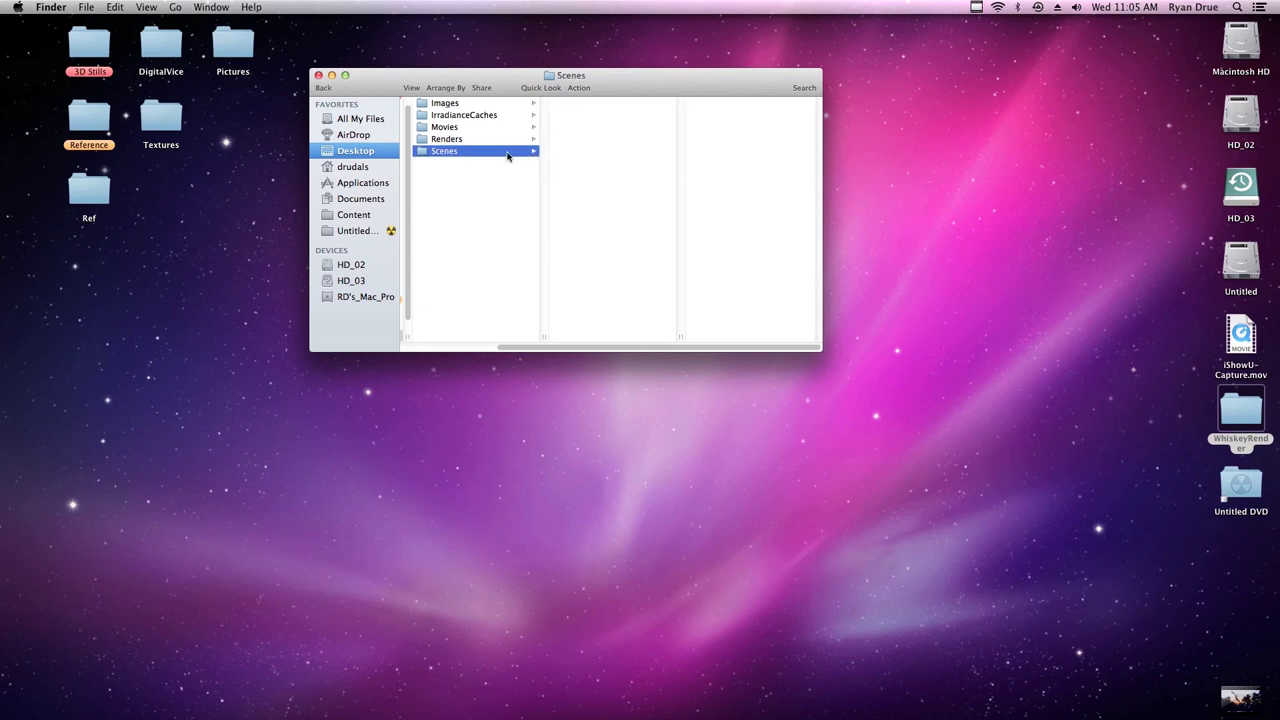
Return to Modo, preview the Save Scene As dialog, then cancel without saving
key("super+Tab")
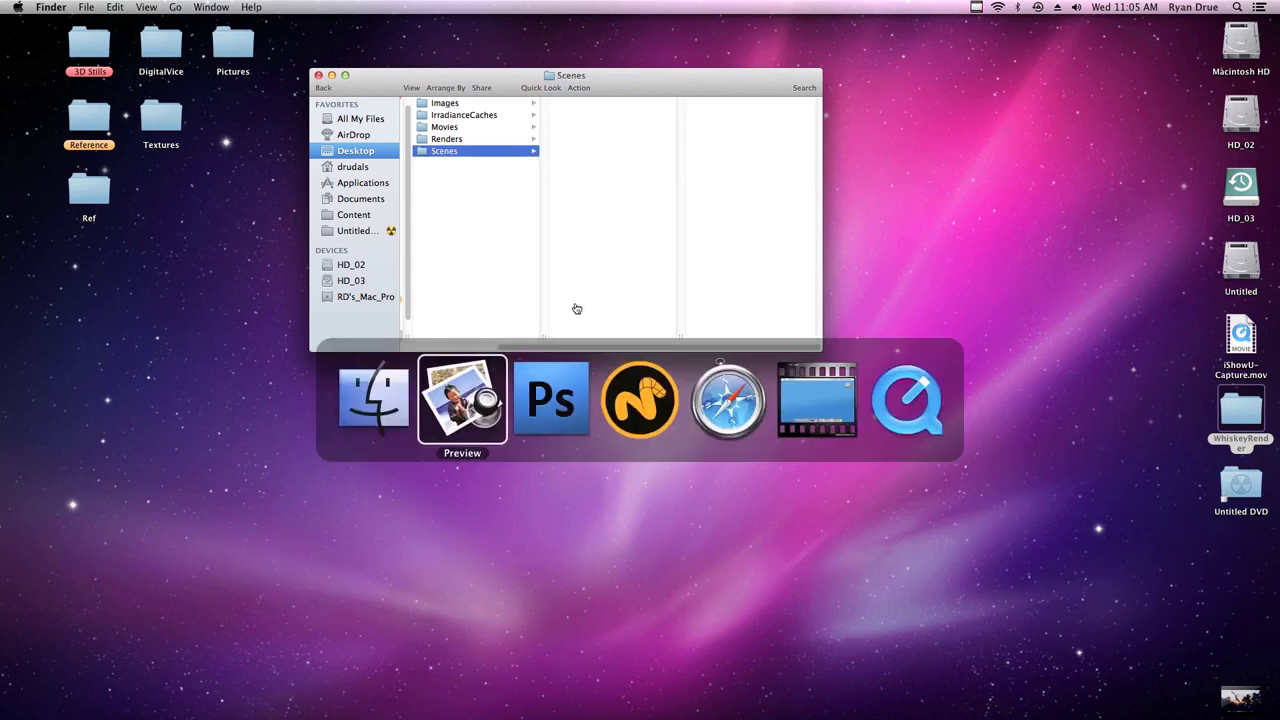
key("super+Tab")
key("super+Tab")
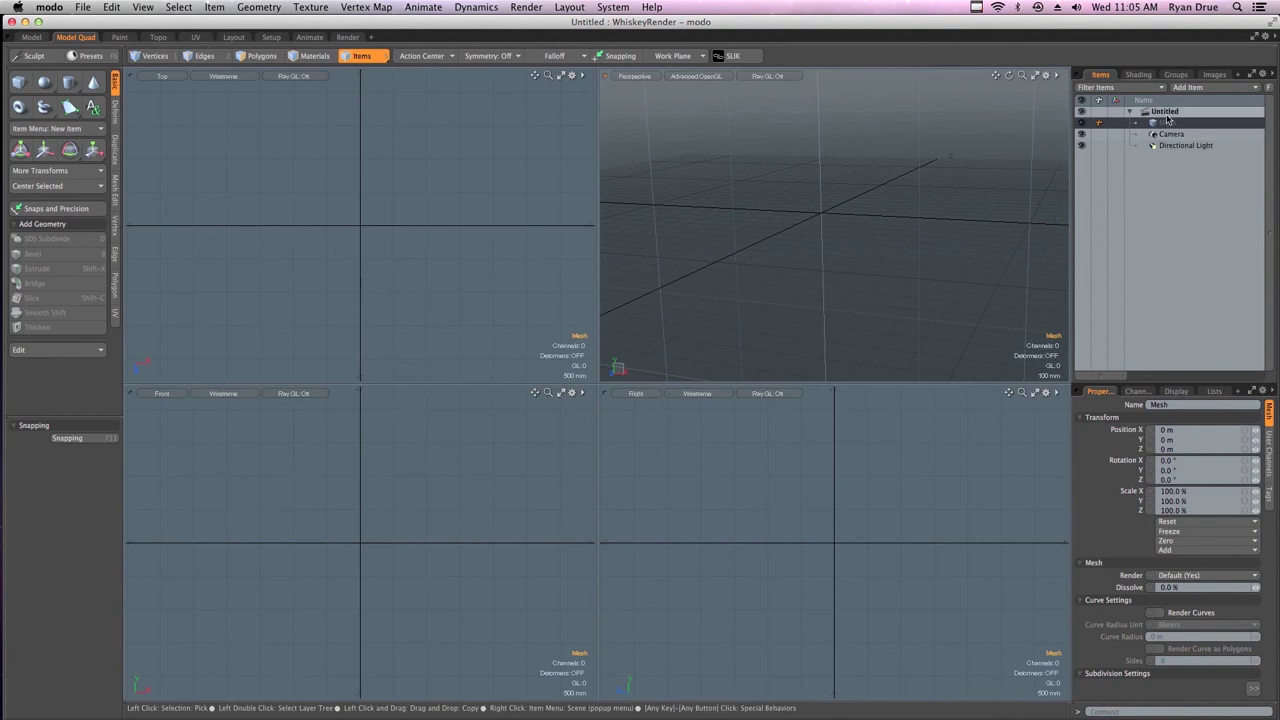
key("super+shift+s")
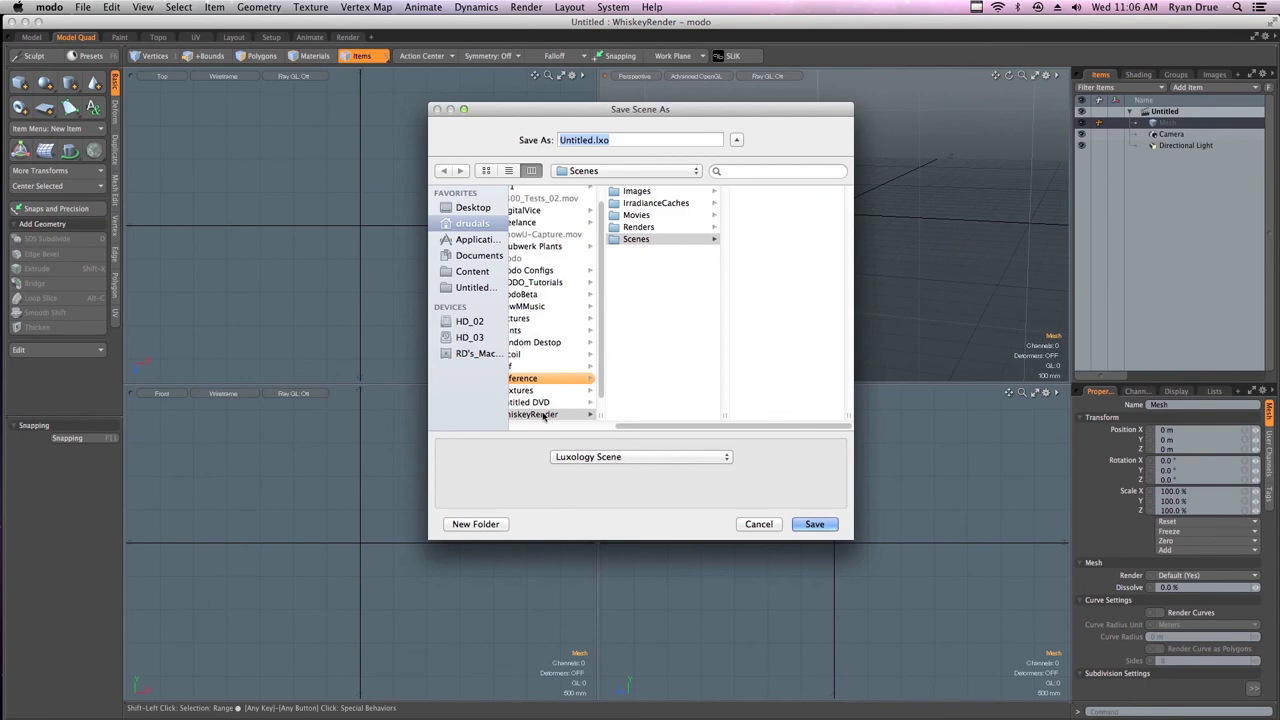
left_click(595, 140)
left_click(760, 525)
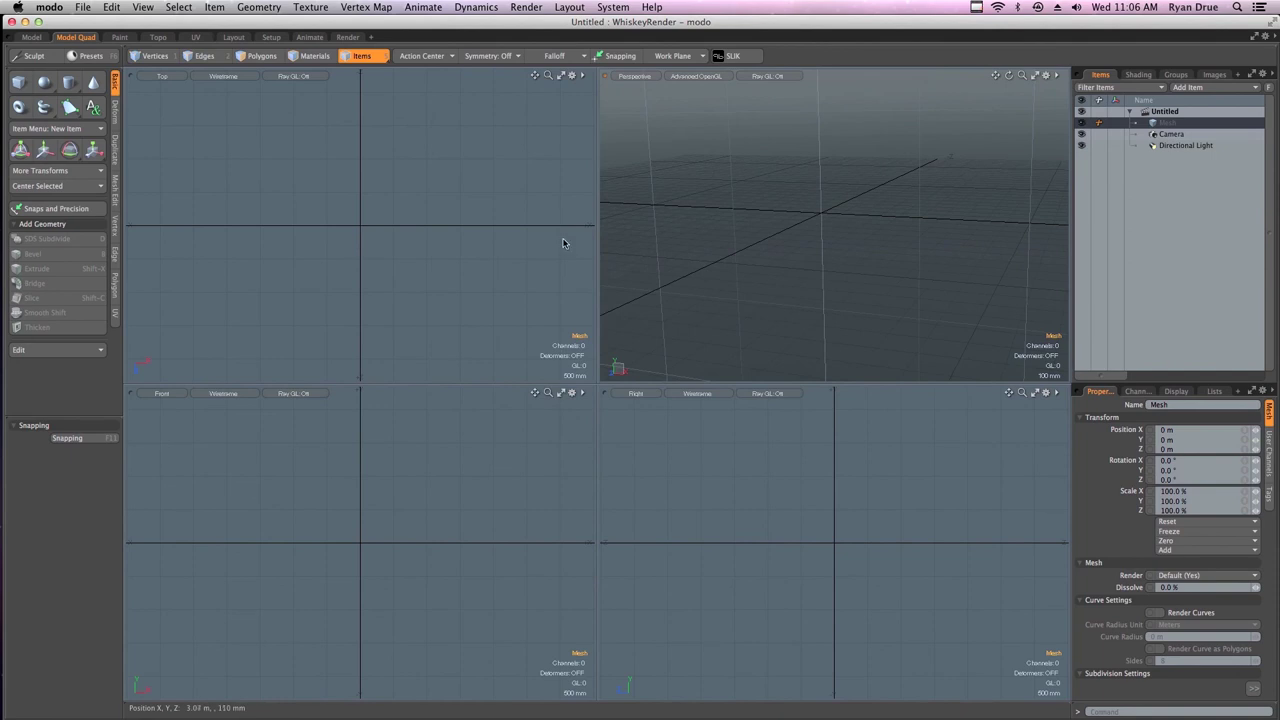